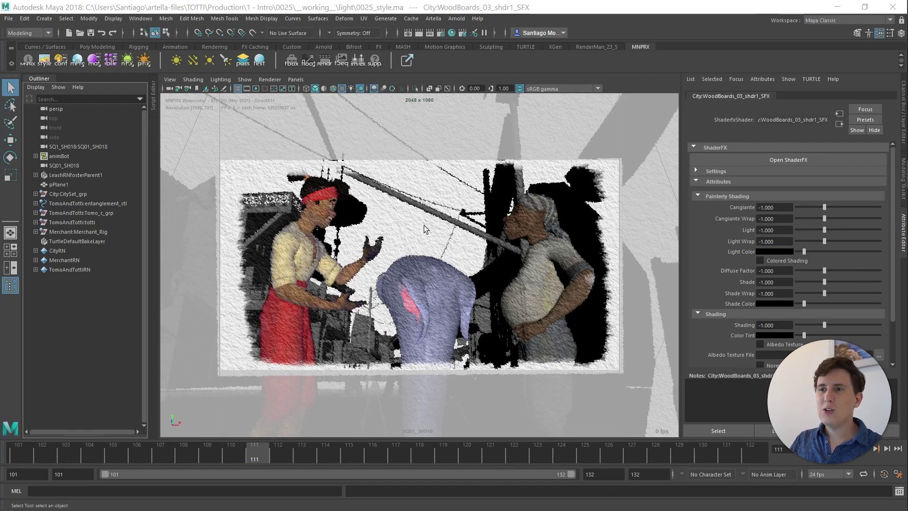
# - Switch the viewport from the SQ01_SH018 camera to the persp camera using the hotbox
pyautogui.click(423, 223)
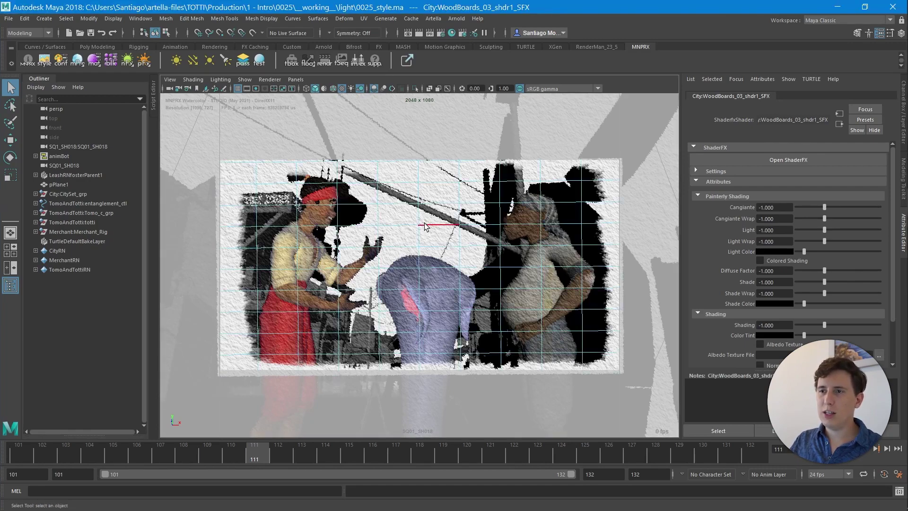
pyautogui.press('space')
pyautogui.moveTo(425, 223); pyautogui.dragTo(422, 189)
# - Orbit and dolly out down the street so the two characters sit small at lower right
pyautogui.moveTo(432, 219)
pyautogui.keyDown('alt'); pyautogui.mouseDown()
pyautogui.moveTo(388, 221)
pyautogui.moveTo(446, 221)
pyautogui.mouseUp(); pyautogui.keyUp('alt')
pyautogui.keyDown('alt'); pyautogui.moveTo(413, 220); pyautogui.dragTo(434, 246, button='middle'); pyautogui.keyUp('alt')
pyautogui.keyDown('alt'); pyautogui.moveTo(434, 245); pyautogui.dragTo(379, 265, button='right'); pyautogui.keyUp('alt')
pyautogui.keyDown('alt'); pyautogui.moveTo(378, 266); pyautogui.dragTo(456, 305, button='middle'); pyautogui.keyUp('alt')
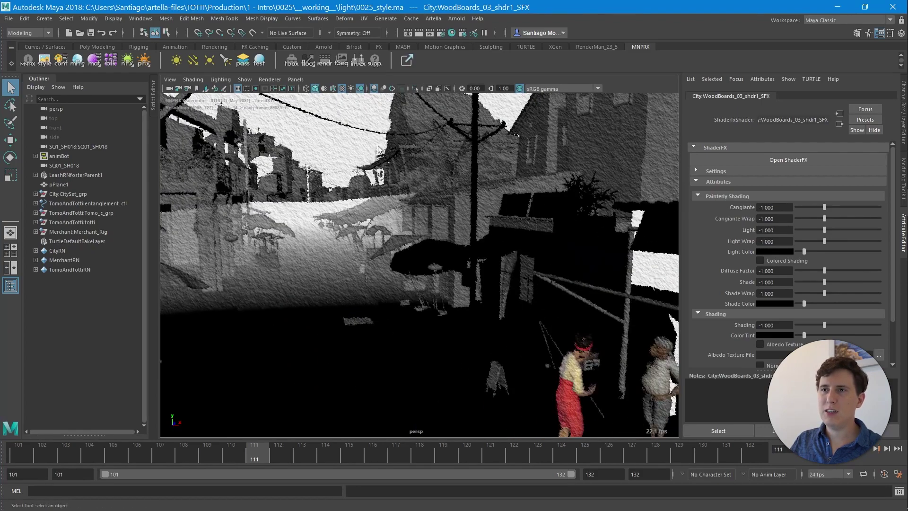
# - Set the mnprConfig Atmosphere Range to 70 near and 500 far
pyautogui.click(61, 60)
pyautogui.click(761, 240)
pyautogui.click(811, 240)
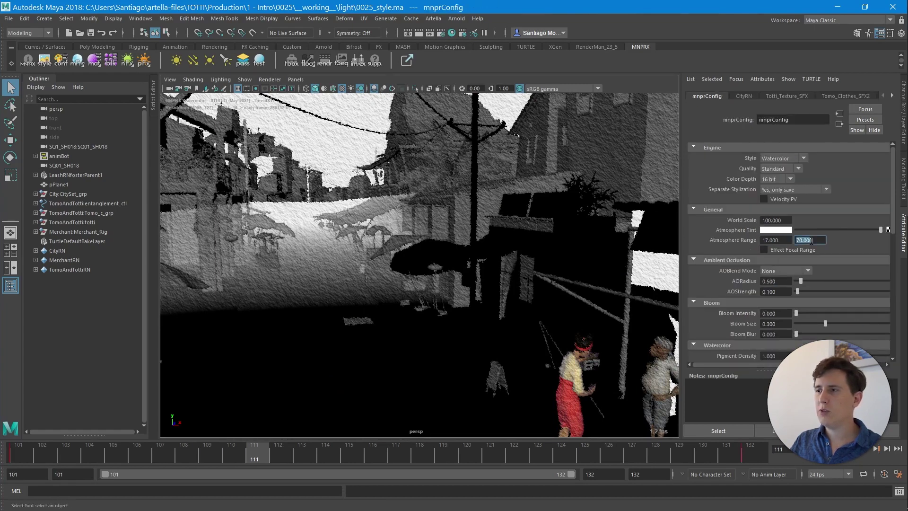
pyautogui.doubleClick(781, 240)
pyautogui.write('70')
pyautogui.click(797, 240)
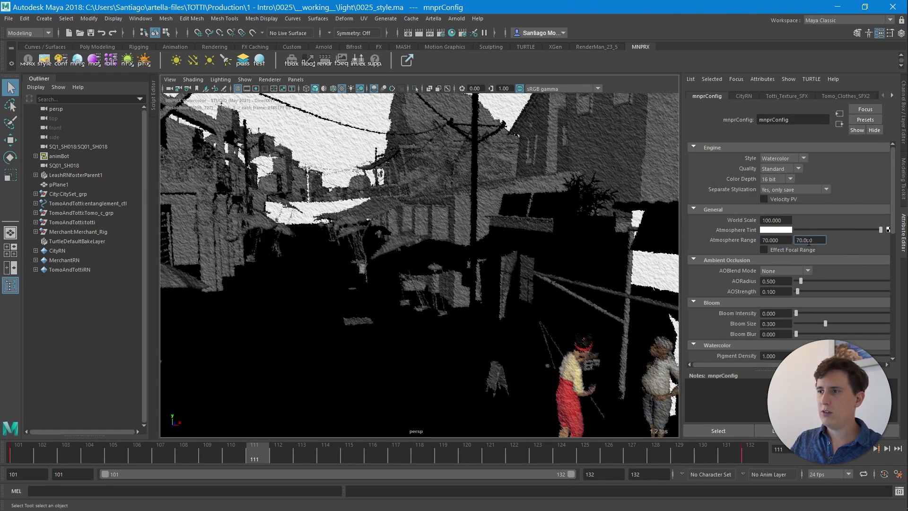
pyautogui.click(821, 240)
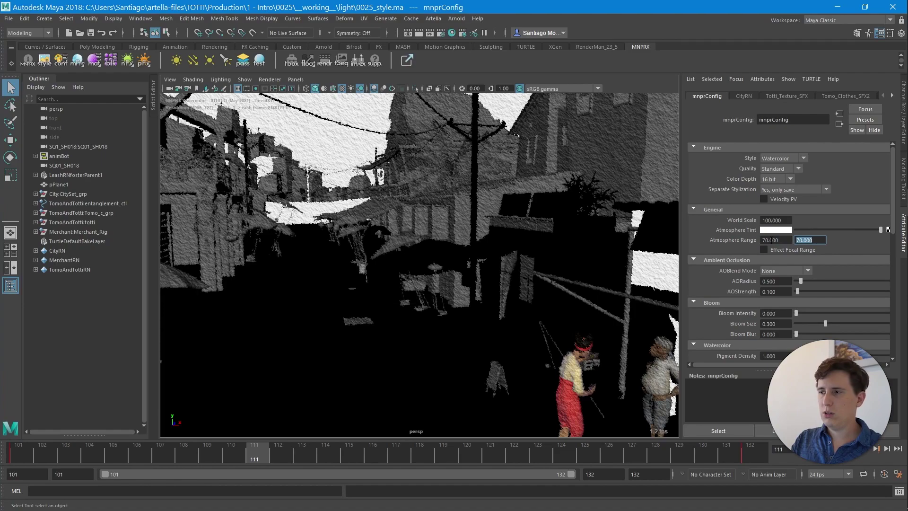
pyautogui.write('500')
pyautogui.press('Return')
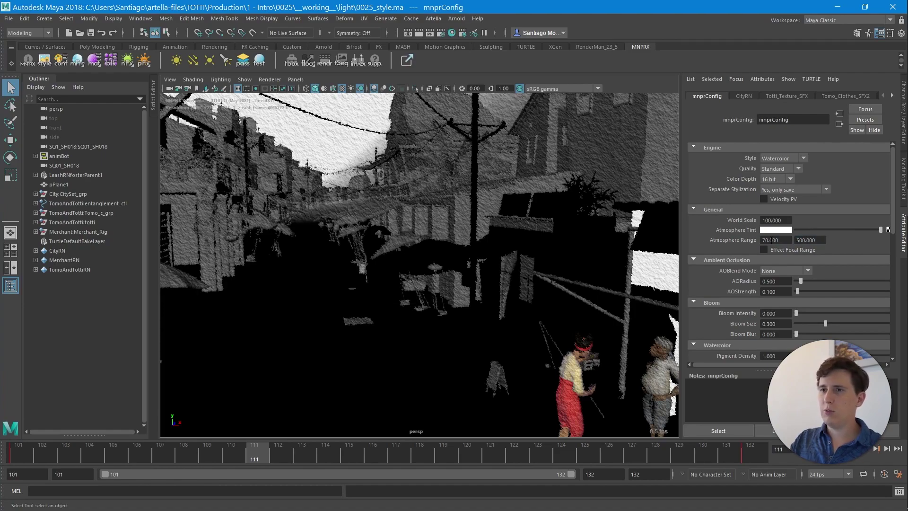
# - Pan, zoom and orbit to a higher view of the hazier street buildings
pyautogui.keyDown('alt'); pyautogui.moveTo(312, 191); pyautogui.dragTo(384, 271, button='middle'); pyautogui.keyUp('alt')
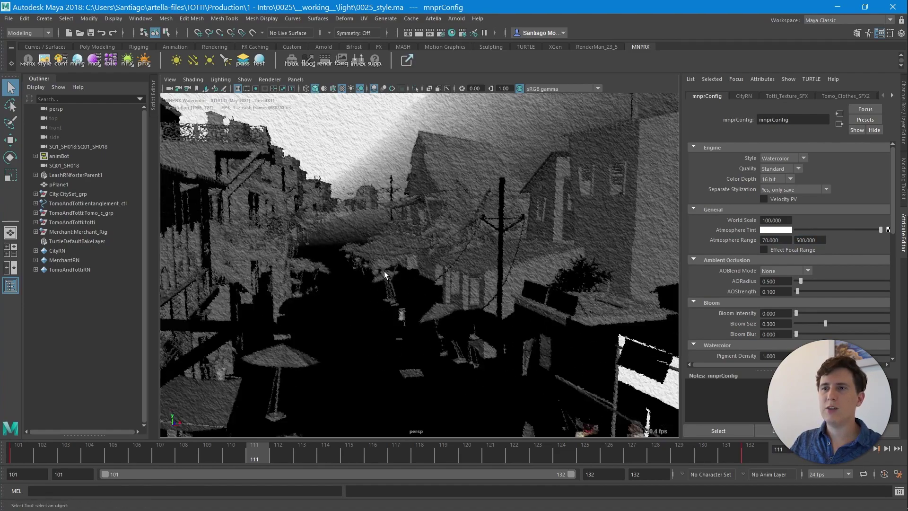
pyautogui.scroll(-5, 383, 257)
pyautogui.keyDown('alt'); pyautogui.moveTo(401, 245); pyautogui.dragTo(363, 247); pyautogui.keyUp('alt')
pyautogui.keyDown('alt'); pyautogui.moveTo(442, 217); pyautogui.dragTo(401, 305, button='middle'); pyautogui.keyUp('alt')
pyautogui.keyDown('alt'); pyautogui.moveTo(399, 305); pyautogui.dragTo(430, 260); pyautogui.keyUp('alt')
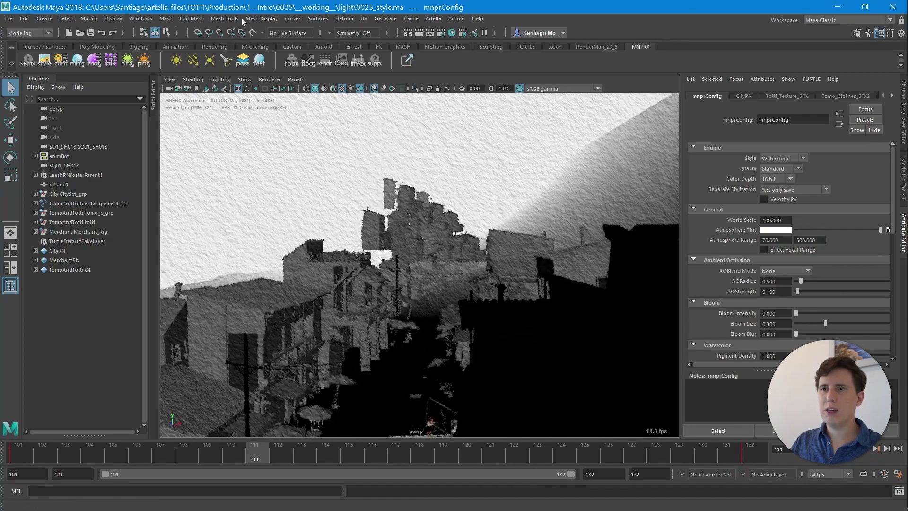
pyautogui.click(113, 18)
pyautogui.moveTo(199, 52)
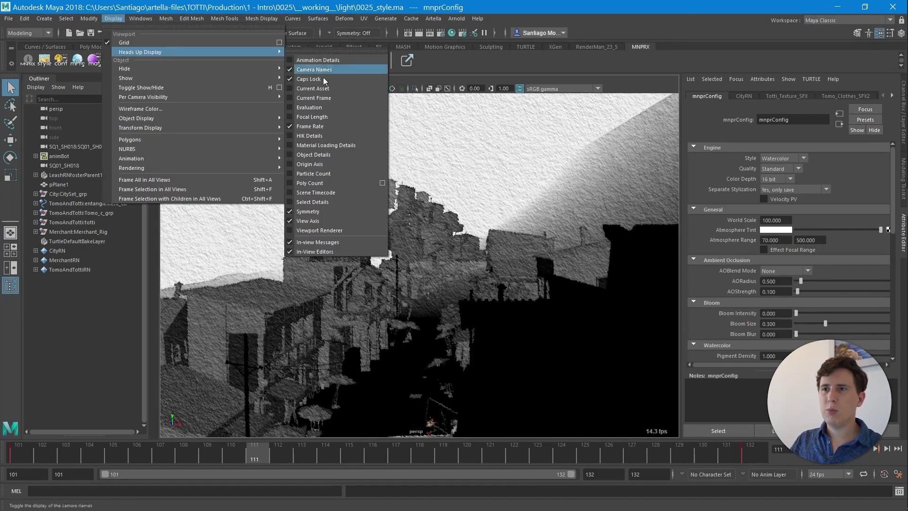
pyautogui.click(321, 183)
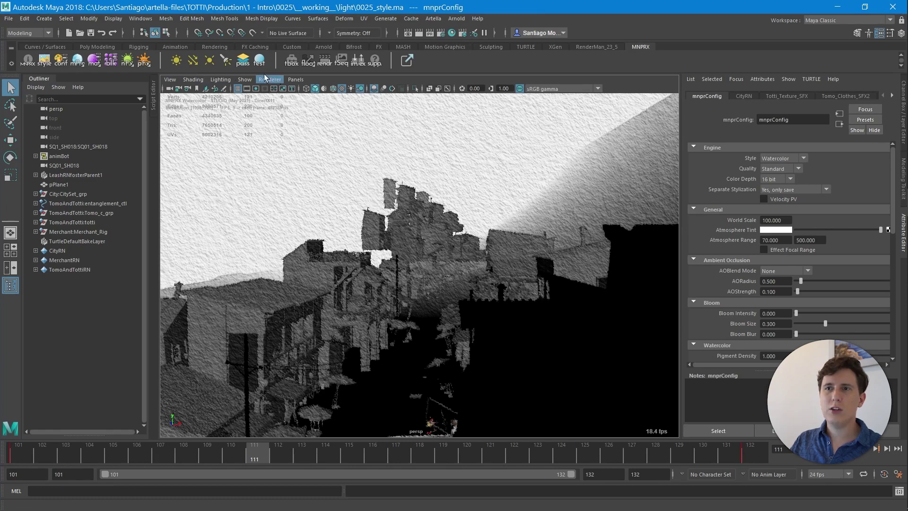
pyautogui.click(113, 18)
pyautogui.moveTo(144, 52)
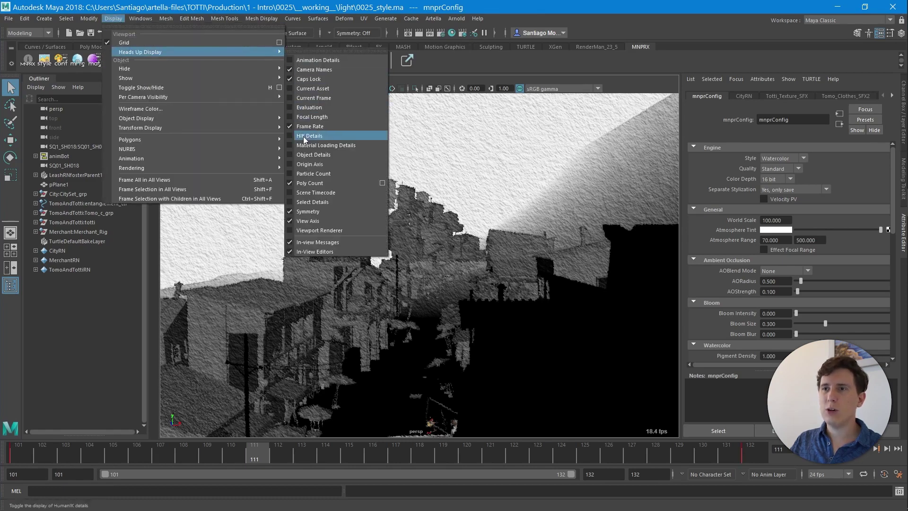
pyautogui.click(318, 186)
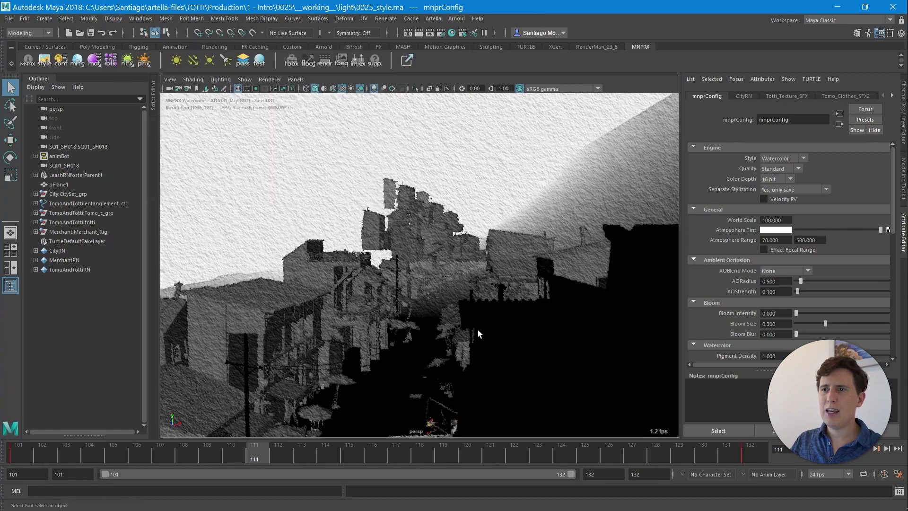
# - Bring the persp camera down to eye level along the street near the characters
pyautogui.keyDown('alt'); pyautogui.moveTo(478, 334); pyautogui.dragTo(466, 237, button='middle'); pyautogui.keyUp('alt')
pyautogui.keyDown('alt'); pyautogui.moveTo(467, 237); pyautogui.dragTo(468, 235, button='right'); pyautogui.keyUp('alt')
pyautogui.keyDown('alt'); pyautogui.moveTo(468, 235); pyautogui.dragTo(443, 235, button='middle'); pyautogui.keyUp('alt')
pyautogui.keyDown('alt'); pyautogui.moveTo(443, 234); pyautogui.dragTo(432, 246); pyautogui.keyUp('alt')
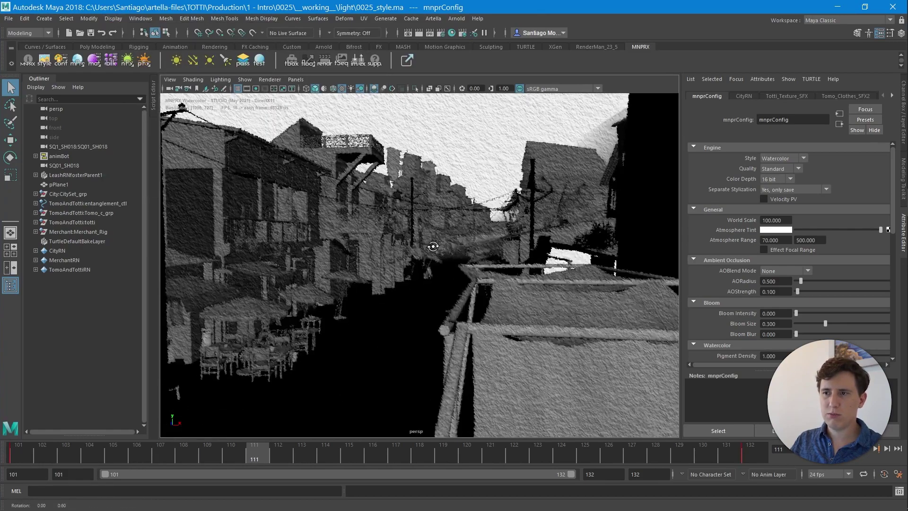
pyautogui.keyDown('alt'); pyautogui.moveTo(432, 245); pyautogui.dragTo(438, 242, button='middle'); pyautogui.keyUp('alt')
pyautogui.keyDown('alt'); pyautogui.moveTo(438, 242); pyautogui.dragTo(425, 246, button='right'); pyautogui.keyUp('alt')
pyautogui.keyDown('alt'); pyautogui.moveTo(425, 245); pyautogui.dragTo(372, 257); pyautogui.keyUp('alt')
pyautogui.keyDown('alt'); pyautogui.moveTo(372, 257); pyautogui.dragTo(361, 256, button='middle'); pyautogui.keyUp('alt')
pyautogui.keyDown('alt'); pyautogui.moveTo(360, 255); pyautogui.dragTo(435, 245, button='right'); pyautogui.keyUp('alt')
pyautogui.keyDown('alt'); pyautogui.moveTo(436, 246); pyautogui.dragTo(377, 272, button='middle'); pyautogui.keyUp('alt')
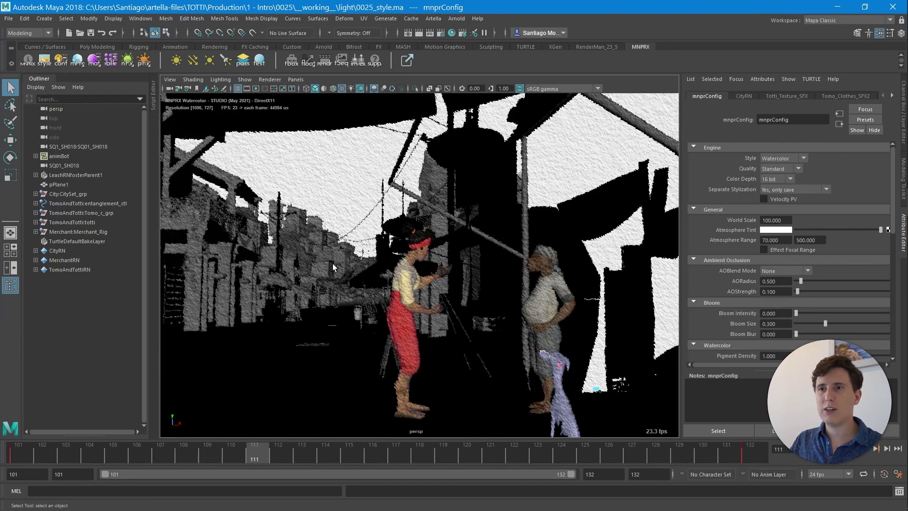
# - Move in and reframe the two characters up close at street level
pyautogui.keyDown('alt'); pyautogui.moveTo(469, 265); pyautogui.dragTo(441, 266, button='middle'); pyautogui.keyUp('alt')
pyautogui.keyDown('alt'); pyautogui.moveTo(440, 266); pyautogui.dragTo(468, 274, button='right'); pyautogui.keyUp('alt')
pyautogui.keyDown('alt'); pyautogui.moveTo(513, 284); pyautogui.dragTo(505, 296, button='middle'); pyautogui.keyUp('alt')
pyautogui.keyDown('alt'); pyautogui.moveTo(505, 296); pyautogui.dragTo(482, 297, button='right'); pyautogui.keyUp('alt')
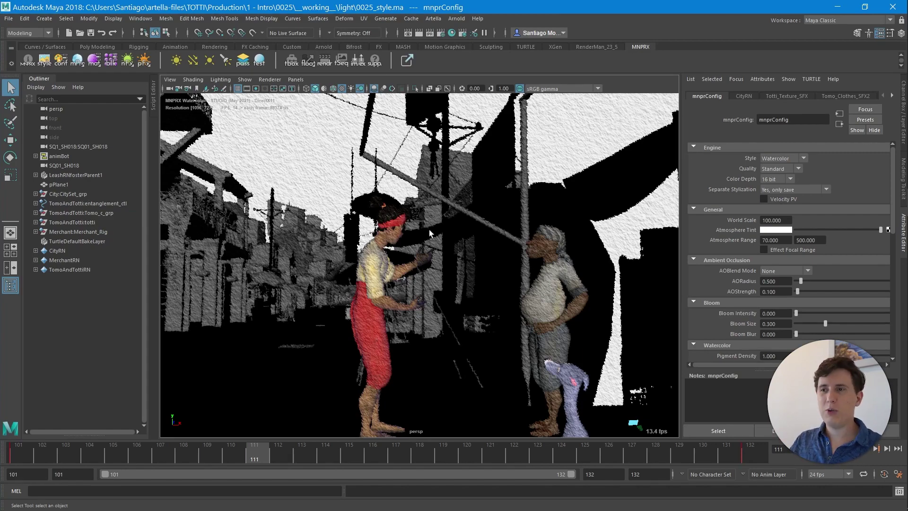
pyautogui.keyDown('alt'); pyautogui.moveTo(453, 339); pyautogui.dragTo(449, 316, button='middle'); pyautogui.keyUp('alt')
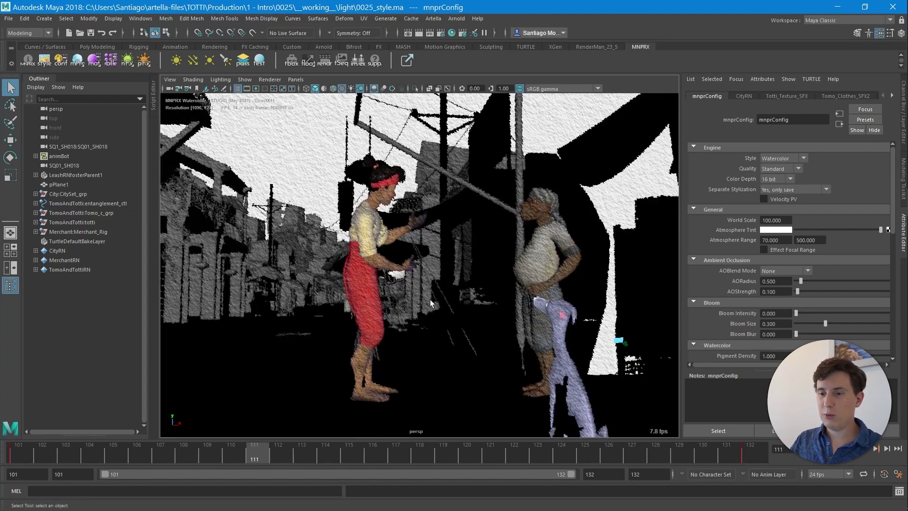
pyautogui.scroll(-3, 429, 301)
pyautogui.keyDown('alt'); pyautogui.moveTo(408, 284); pyautogui.dragTo(443, 327, button='middle'); pyautogui.keyUp('alt')
pyautogui.keyDown('alt'); pyautogui.moveTo(443, 326); pyautogui.dragTo(478, 301, button='right'); pyautogui.keyUp('alt')
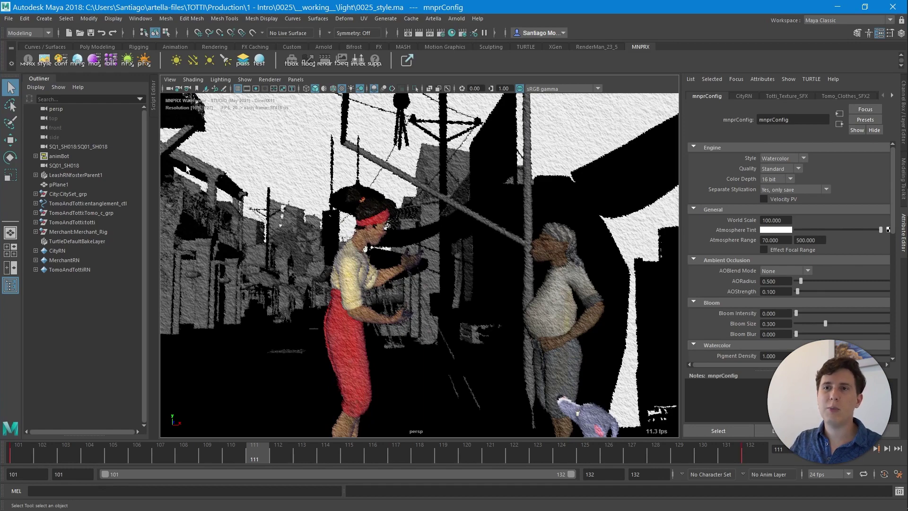
# - Run Update ShaderFX materials from the mat shelf icon, updating all 91 scene materials
pyautogui.rightClick(96, 64)
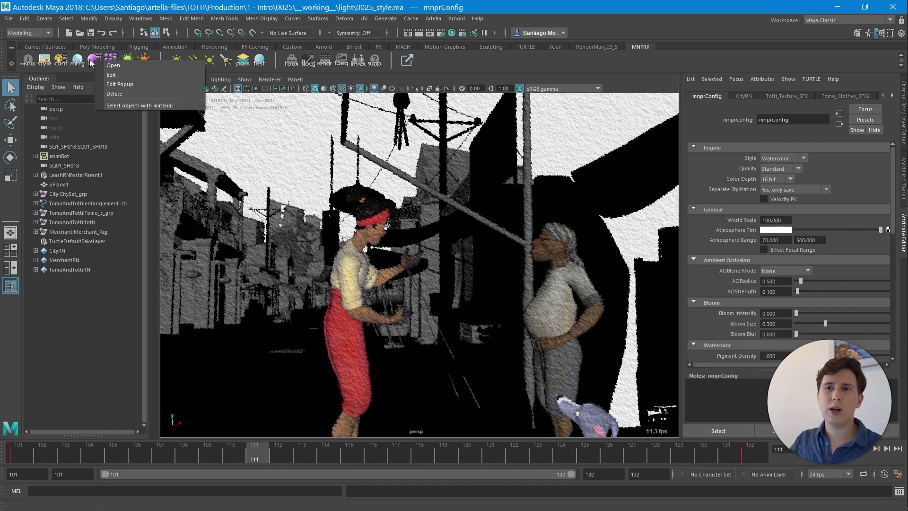
pyautogui.rightClick(81, 65)
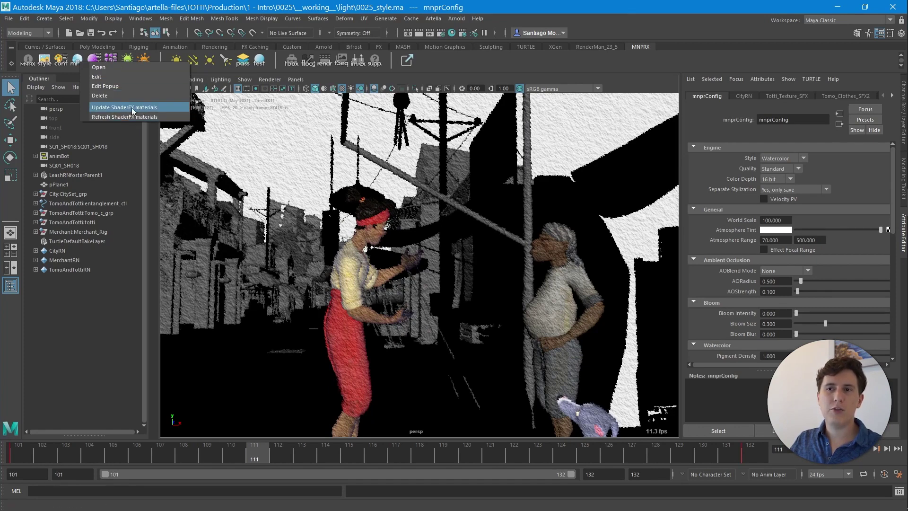
pyautogui.click(149, 112)
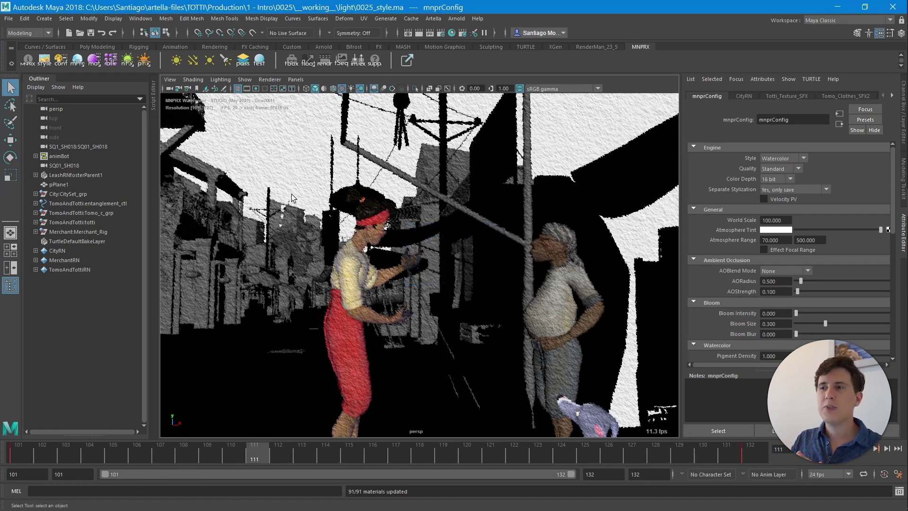
# - Select the character's shirt and open the Tomo_Shirt_SFX material's ShaderFX node graph
pyautogui.click(354, 272)
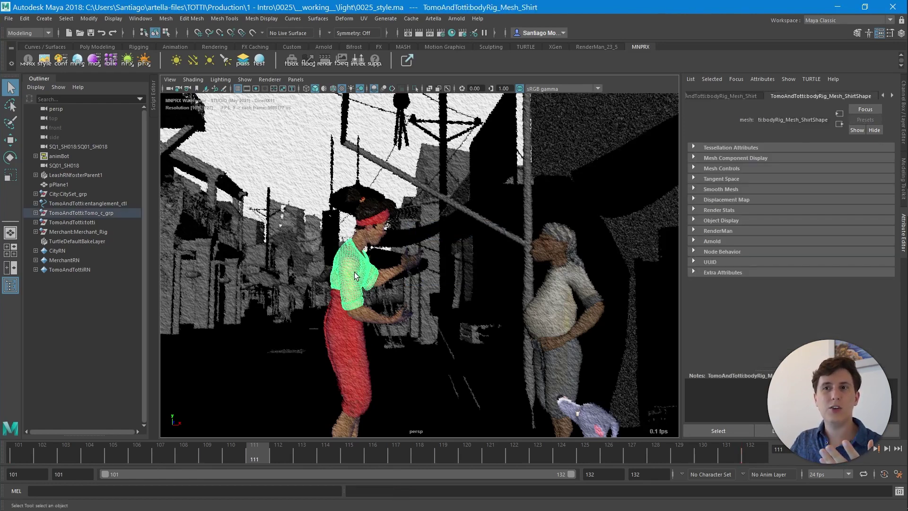
pyautogui.click(95, 60)
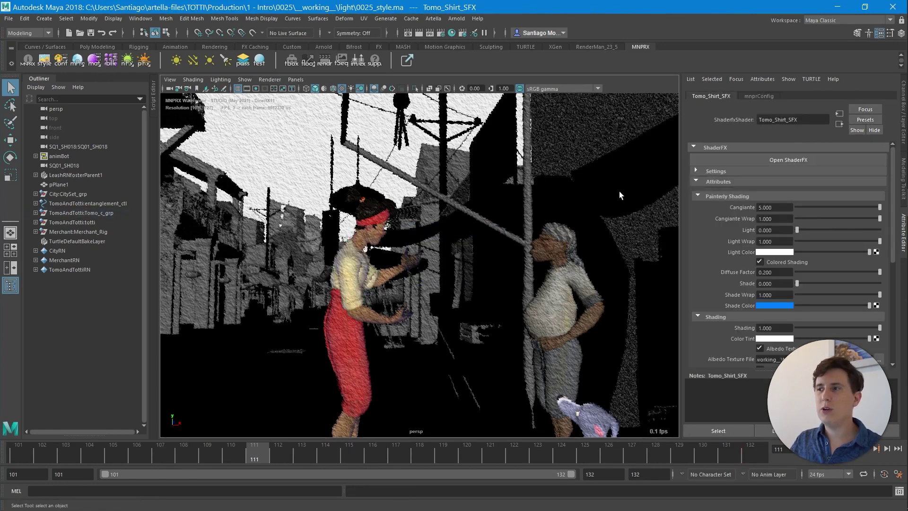
pyautogui.click(784, 161)
pyautogui.moveTo(337, 97); pyautogui.dragTo(328, 223, button='middle')
pyautogui.scroll(1, 328, 222)
pyautogui.moveTo(314, 139); pyautogui.dragTo(294, 192, button='middle')
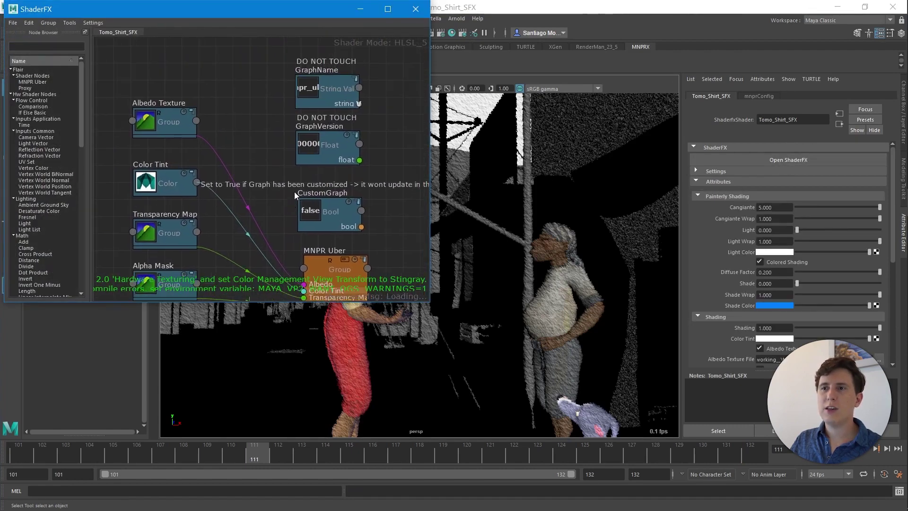
# - Inspect the GraphVersion, CustomGraph and MNPR Uber nodes, leaving the graph not customized
pyautogui.click(311, 154)
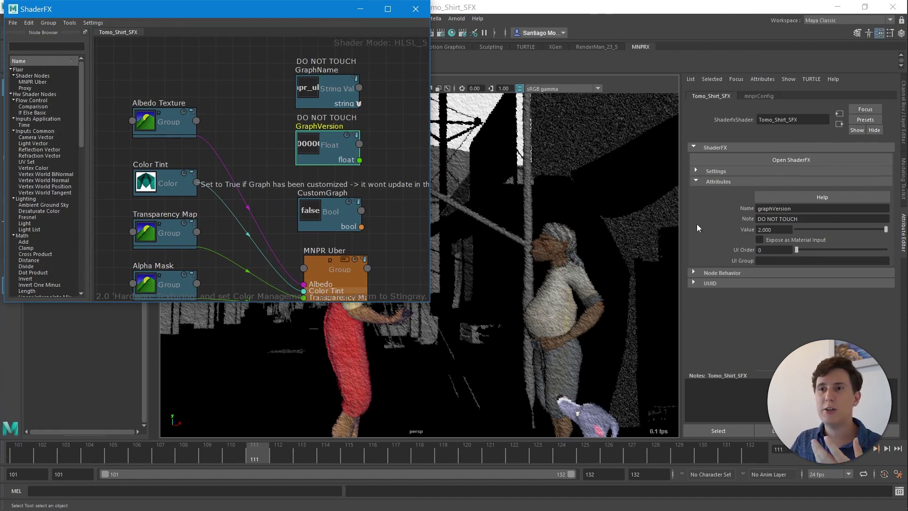
pyautogui.click(325, 220)
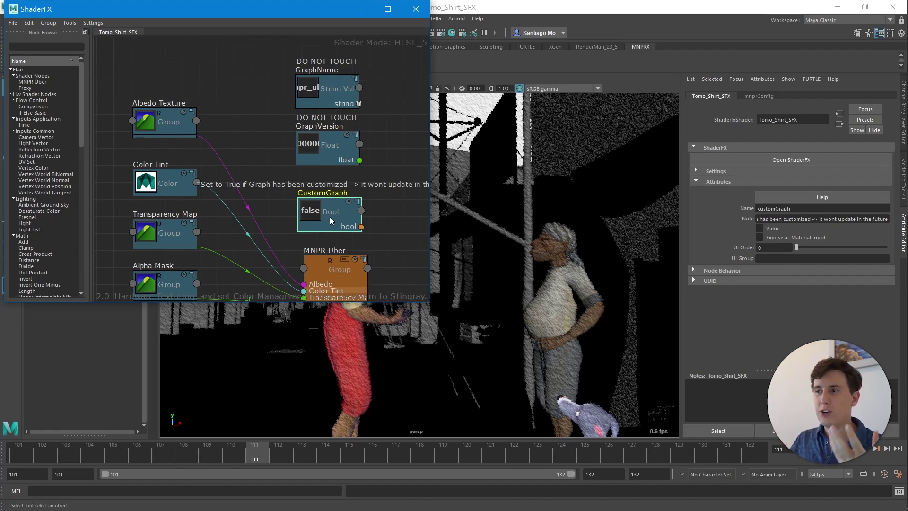
pyautogui.click(760, 228)
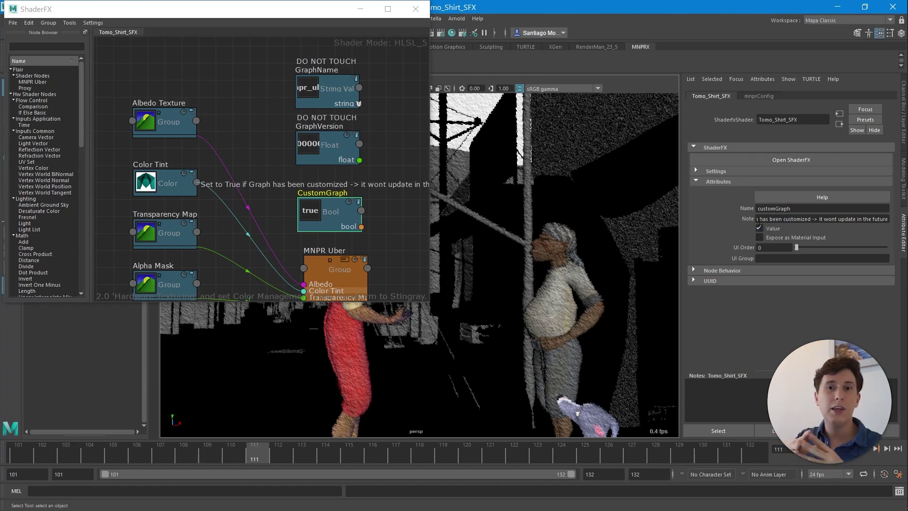
pyautogui.click(760, 228)
pyautogui.keyDown('alt'); pyautogui.moveTo(354, 216); pyautogui.dragTo(359, 171, button='middle'); pyautogui.keyUp('alt')
pyautogui.keyDown('alt'); pyautogui.moveTo(357, 241); pyautogui.dragTo(343, 222, button='middle'); pyautogui.keyUp('alt')
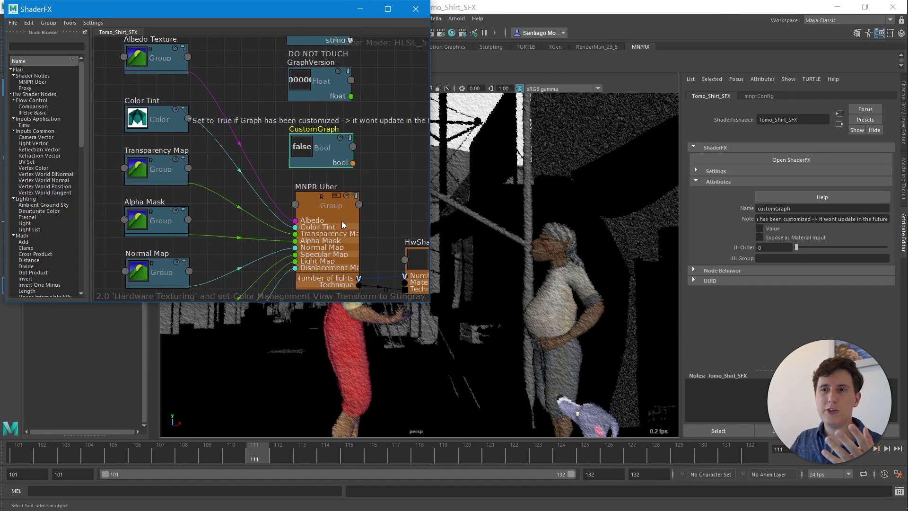
pyautogui.click(303, 226)
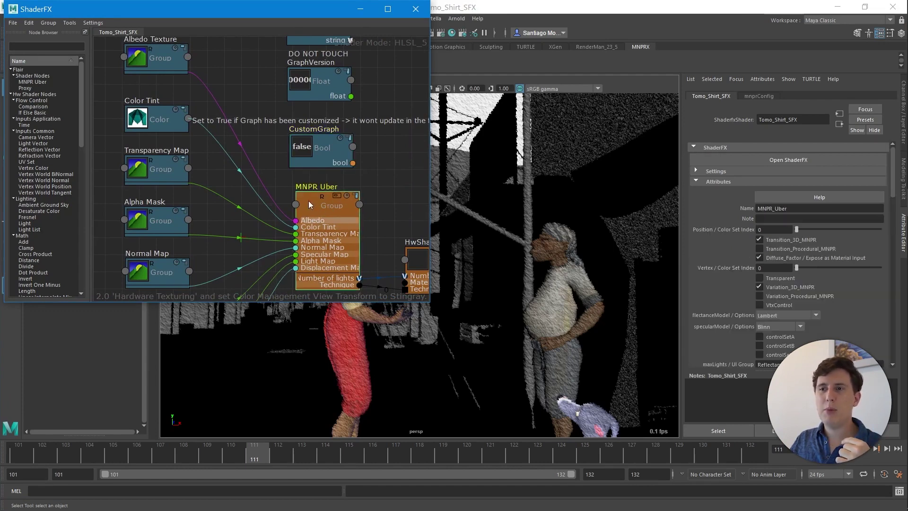
pyautogui.click(336, 194)
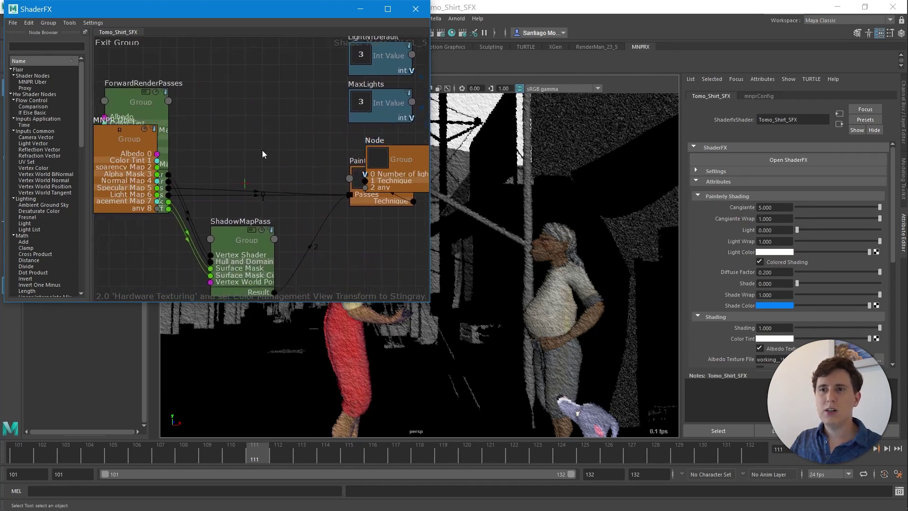
# - Return to the graph's outer level, close the ShaderFX editor, and reorient the street view
pyautogui.click(125, 43)
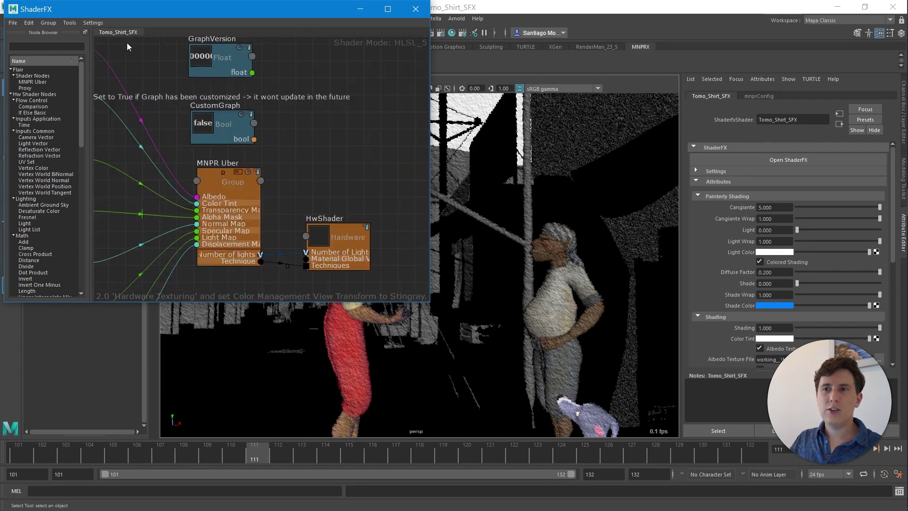
pyautogui.click(226, 174)
pyautogui.click(49, 23)
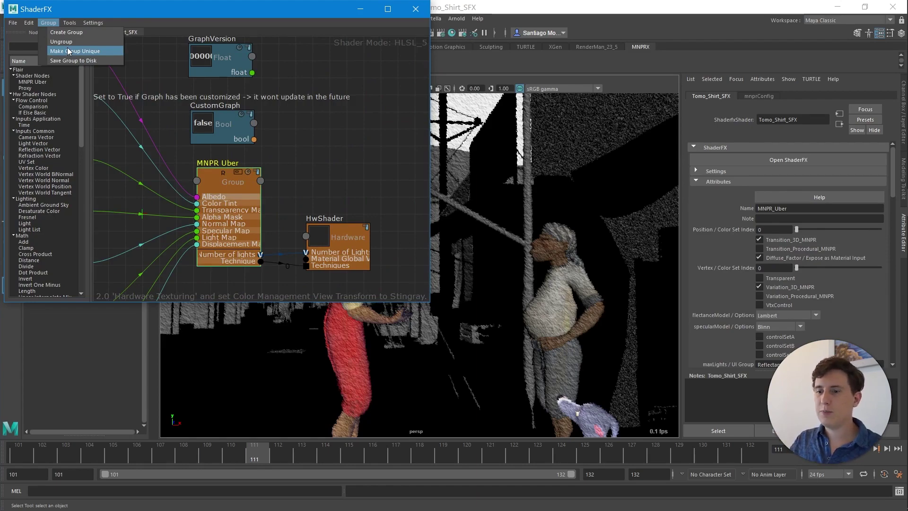
pyautogui.click(414, 12)
pyautogui.click(416, 9)
pyautogui.keyDown('alt'); pyautogui.moveTo(378, 265); pyautogui.dragTo(402, 271); pyautogui.keyUp('alt')
pyautogui.keyDown('alt'); pyautogui.moveTo(373, 242); pyautogui.dragTo(367, 226, button='middle'); pyautogui.keyUp('alt')
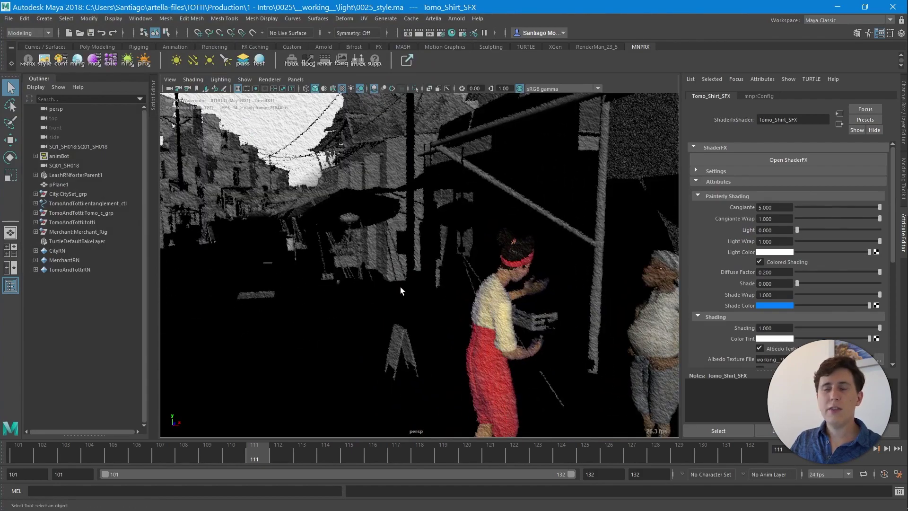
# - Select the wooden boards and change the WoodBoards_03 material's Cangiante from -1.000 to -1.185
pyautogui.click(523, 189)
pyautogui.keyDown('alt'); pyautogui.moveTo(400, 299); pyautogui.dragTo(464, 294); pyautogui.keyUp('alt')
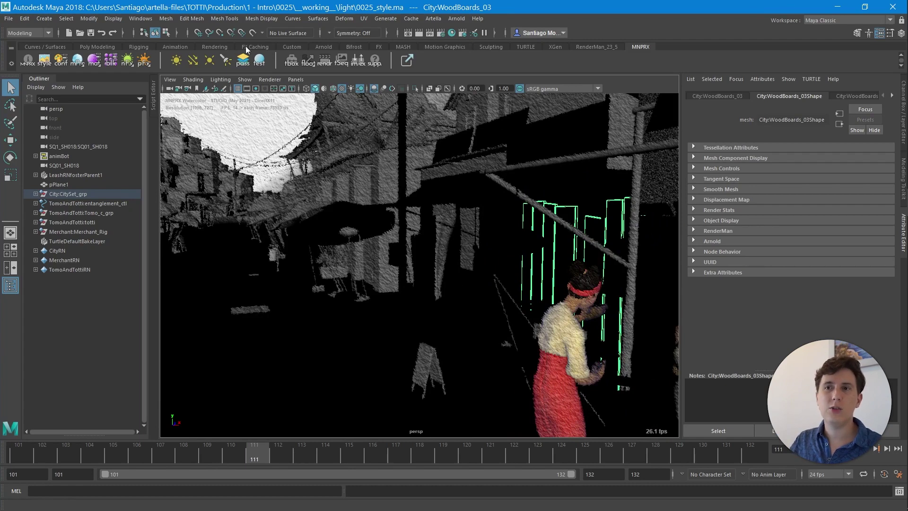
pyautogui.click(112, 70)
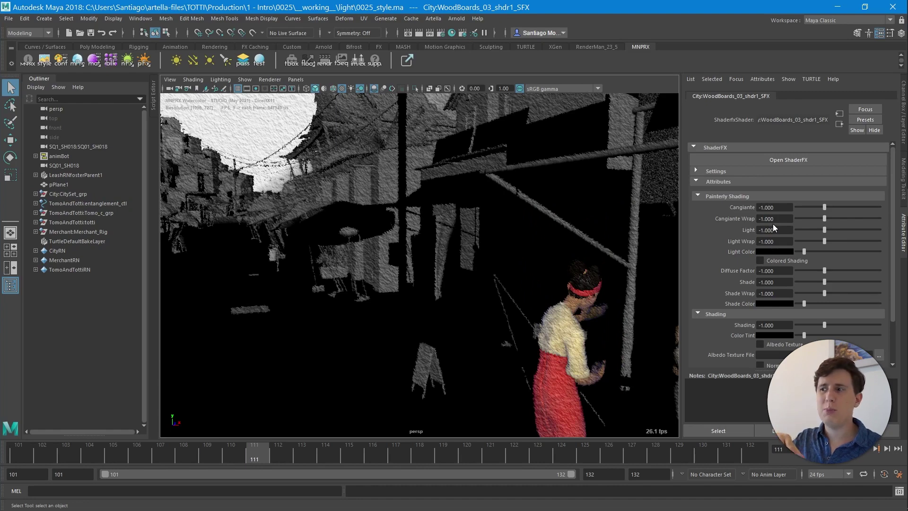
pyautogui.moveTo(838, 208); pyautogui.dragTo(820, 204)
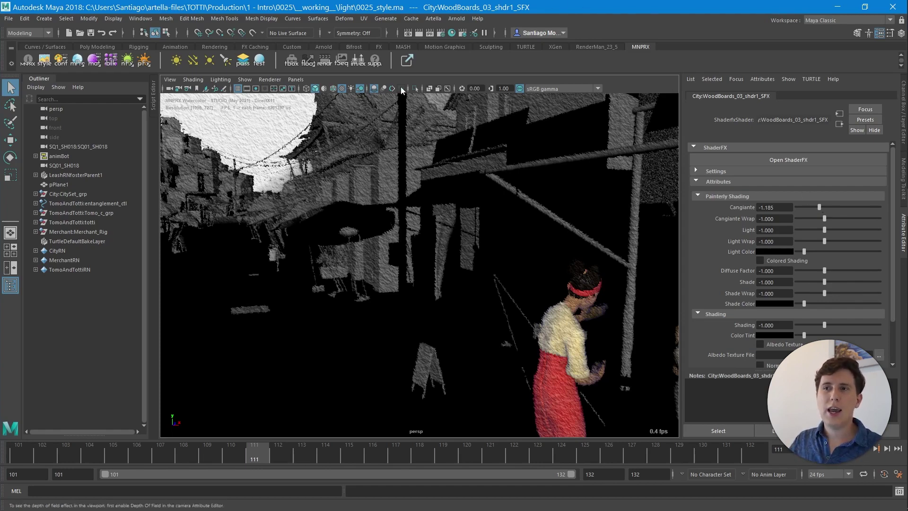
# - Open the im/ex Stylization dialog with only Materials (with NoiseFX) and PaintFX selected for transfer
pyautogui.click(358, 63)
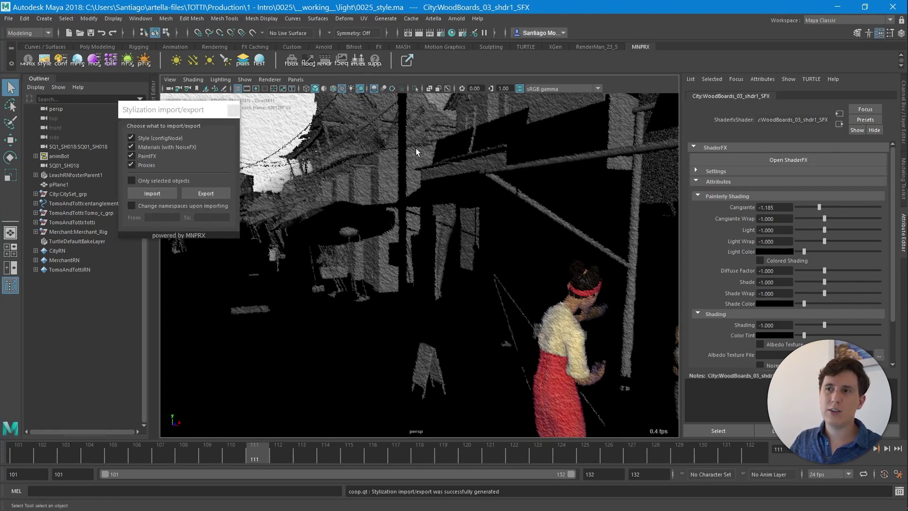
pyautogui.moveTo(169, 107); pyautogui.dragTo(275, 162)
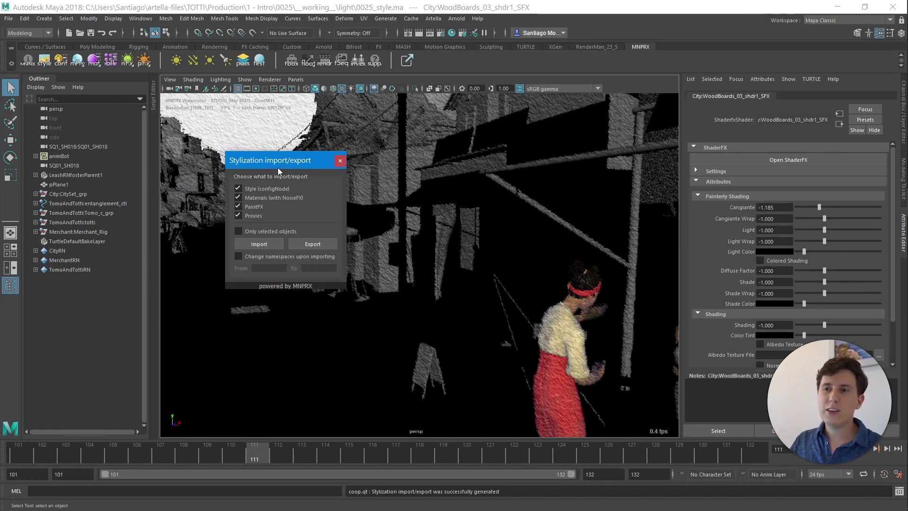
pyautogui.moveTo(273, 165); pyautogui.dragTo(301, 142)
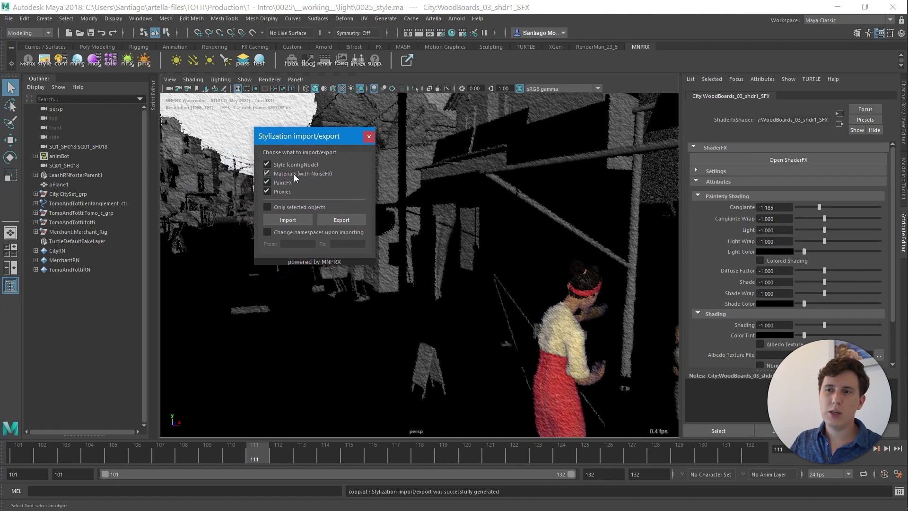
pyautogui.click(284, 191)
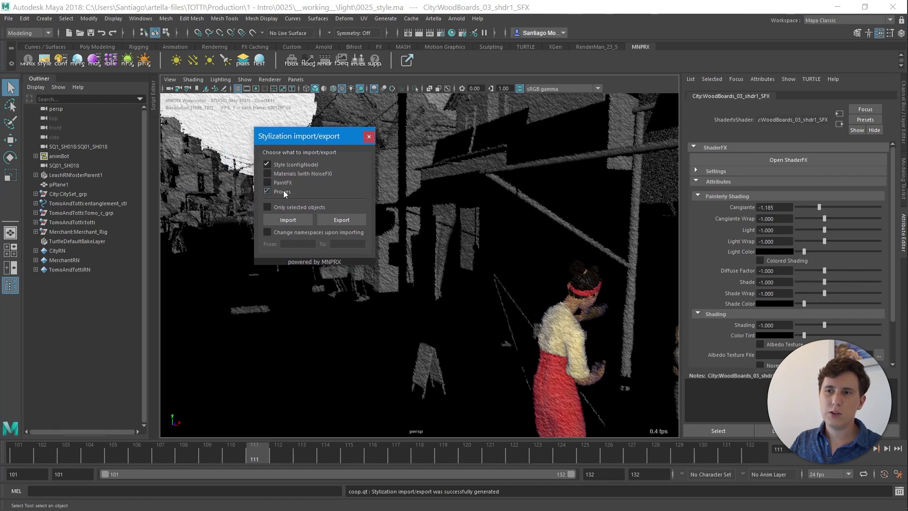
pyautogui.click(284, 172)
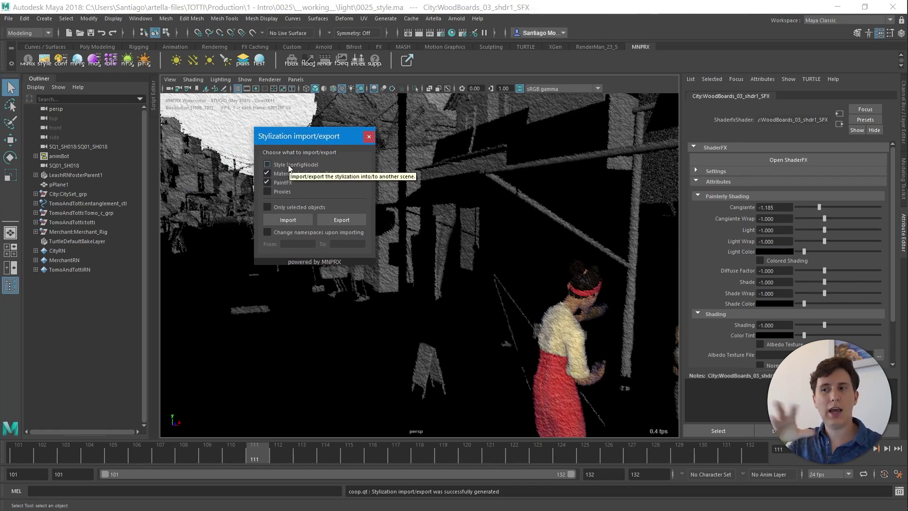
# - Import materials and PaintFX from 0025_light.style in the shot's light folder
pyautogui.click(288, 219)
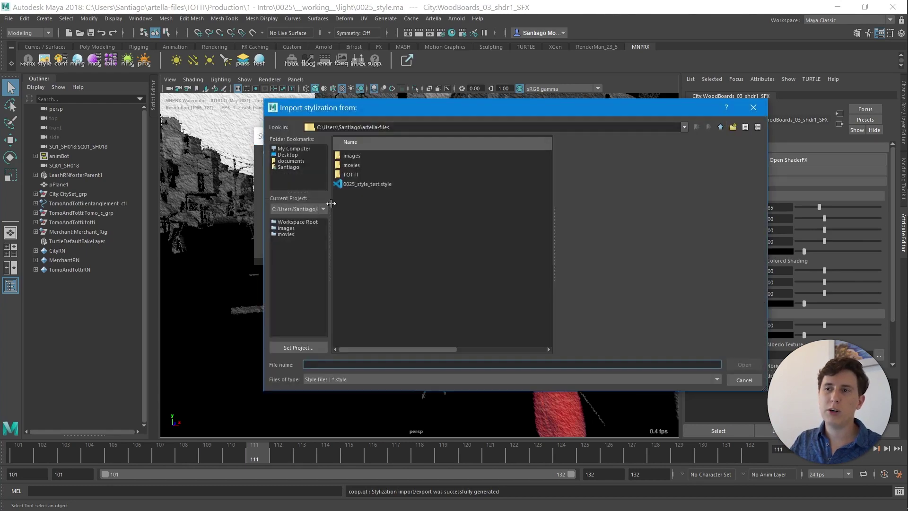
pyautogui.tripleClick(398, 128)
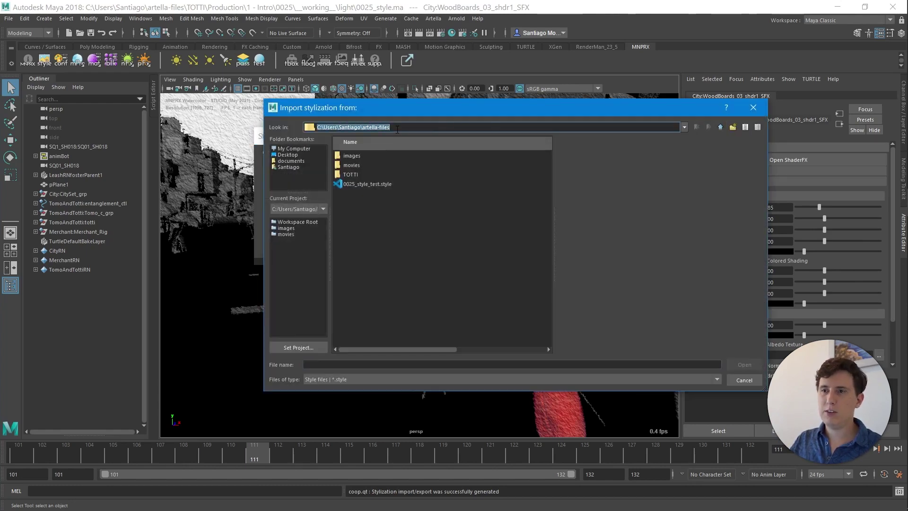
pyautogui.write('C:\\Users\\Santiago\\artella-files\\TOTTI\\Production\\1 - Intro\\0025\\__working__\\light\\files')
pyautogui.press('Return')
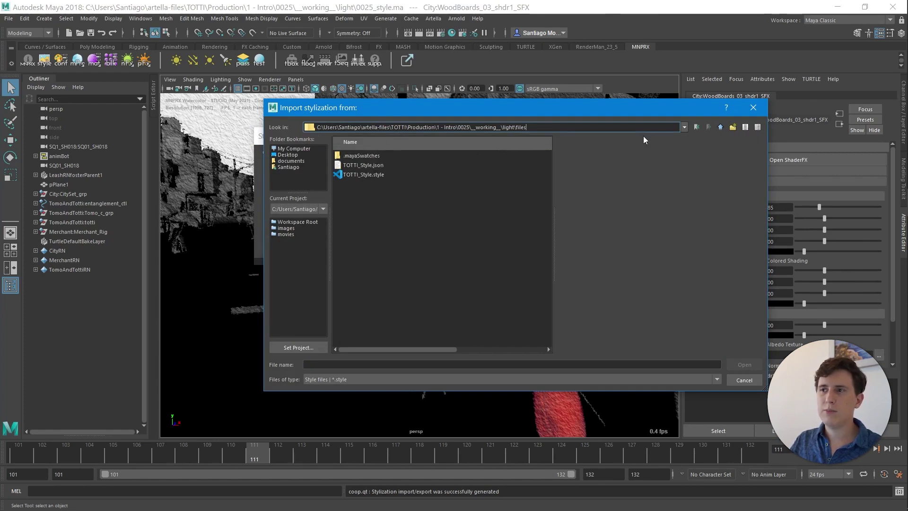
pyautogui.click(719, 127)
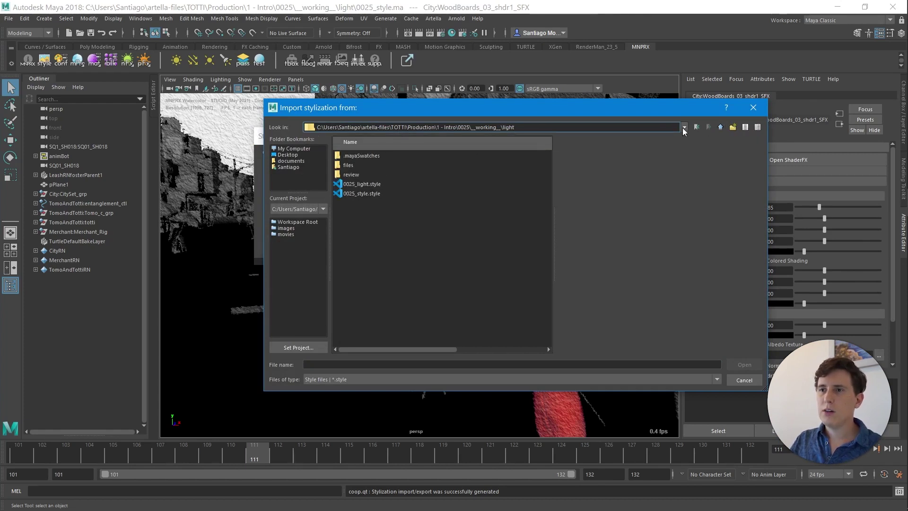
pyautogui.click(364, 185)
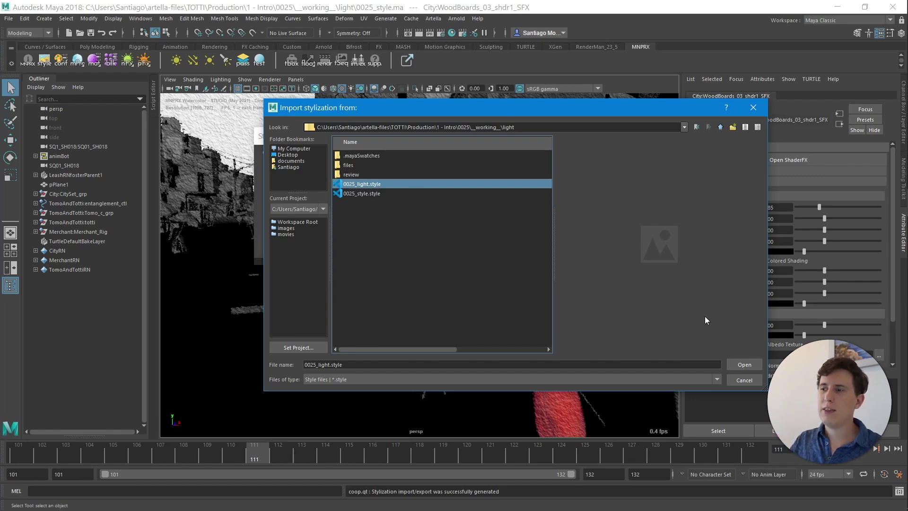
pyautogui.click(744, 364)
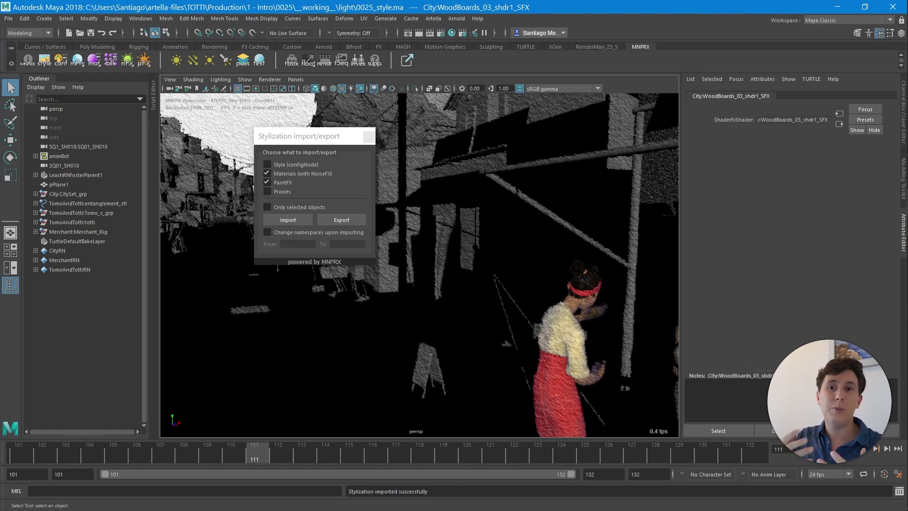
# - Point the StoreA awning's albedo texture to StoreA_1003_Diffuse.png, then limit import/export to Style only
pyautogui.click(457, 213)
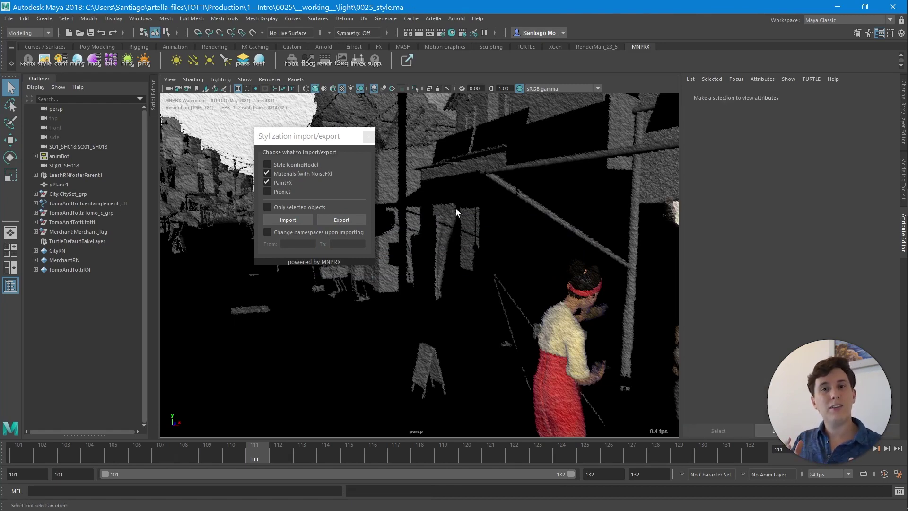
pyautogui.click(485, 191)
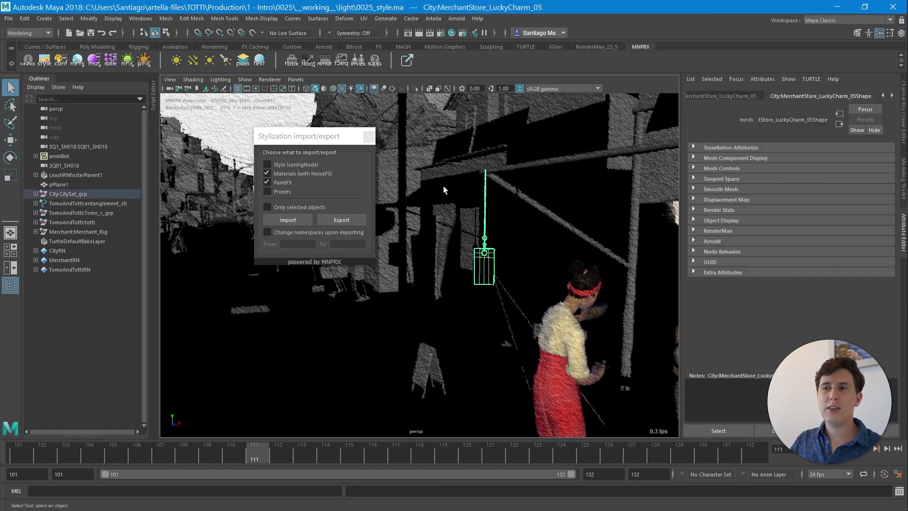
pyautogui.click(467, 185)
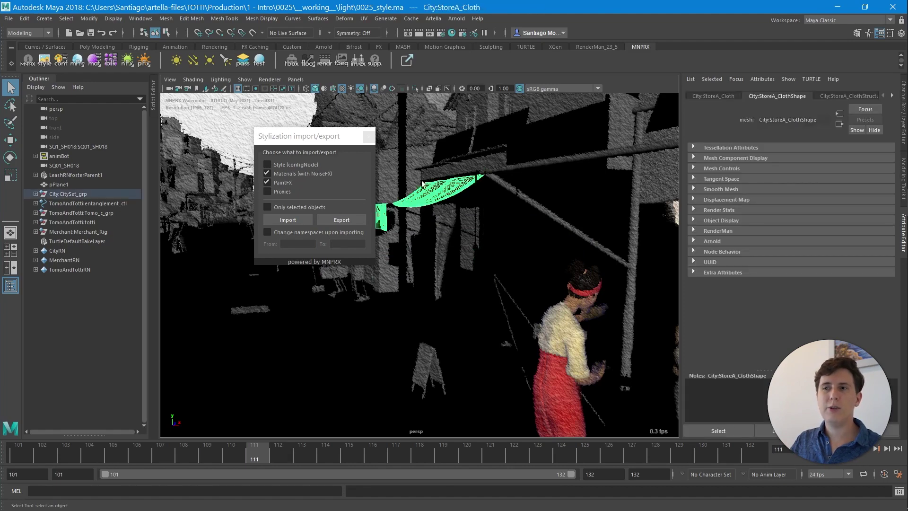
pyautogui.click(94, 60)
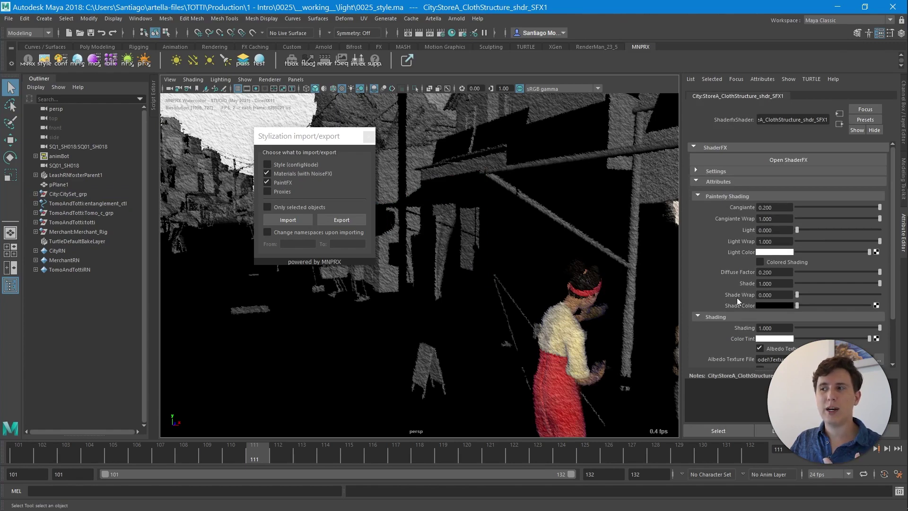
pyautogui.scroll(-2, 740, 302)
pyautogui.moveTo(806, 304); pyautogui.dragTo(734, 308)
pyautogui.hotkey('ctrl', 'v')
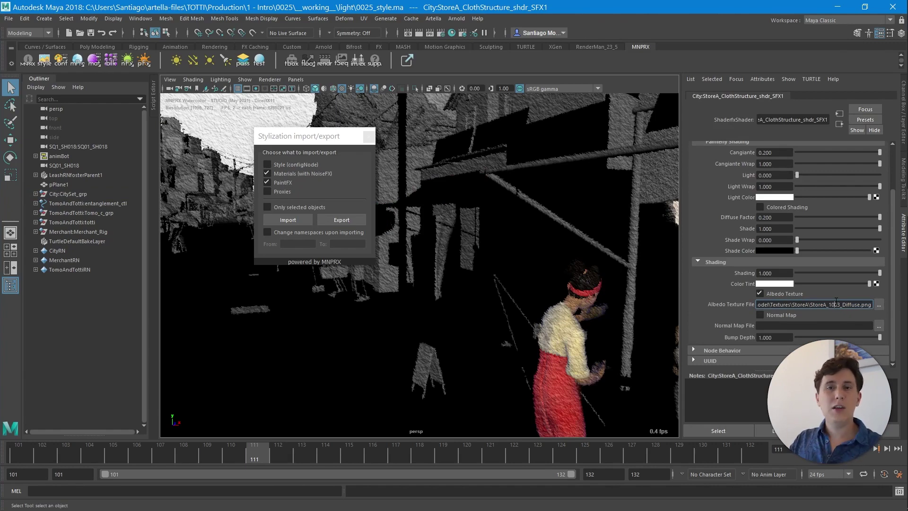
pyautogui.click(279, 173)
pyautogui.click(281, 182)
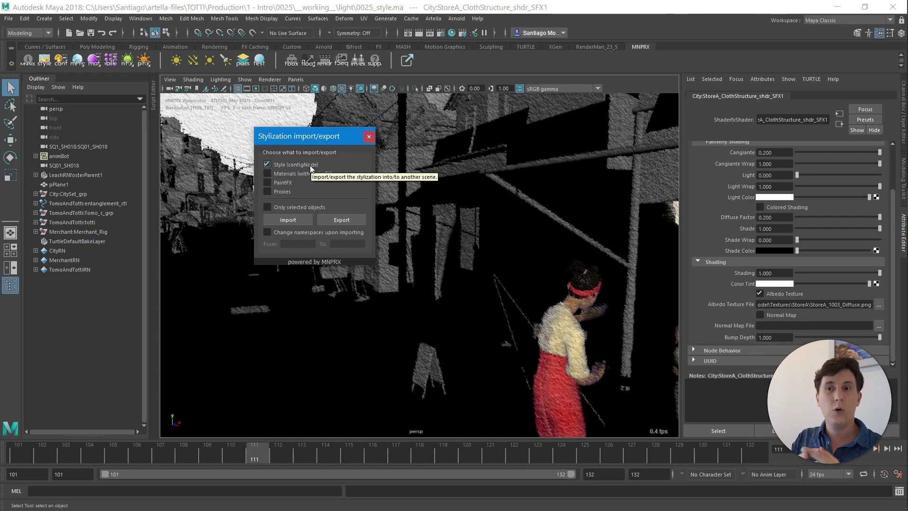
# - Import the style configuration from TOTTI_Style.style, giving the street a darker watercolor look
pyautogui.click(44, 59)
pyautogui.moveTo(208, 110); pyautogui.dragTo(503, 120)
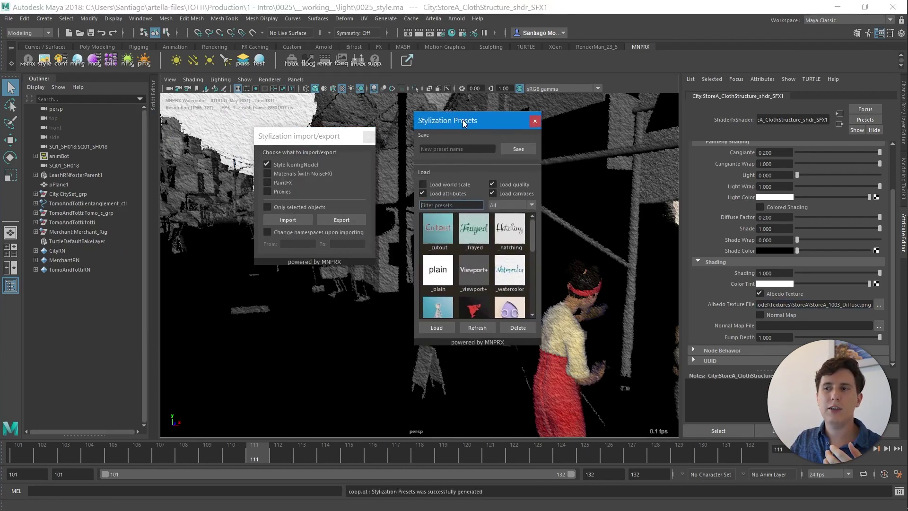
pyautogui.click(535, 122)
pyautogui.moveTo(309, 136)
pyautogui.mouseDown()
pyautogui.moveTo(339, 136)
pyautogui.moveTo(307, 124)
pyautogui.mouseUp()
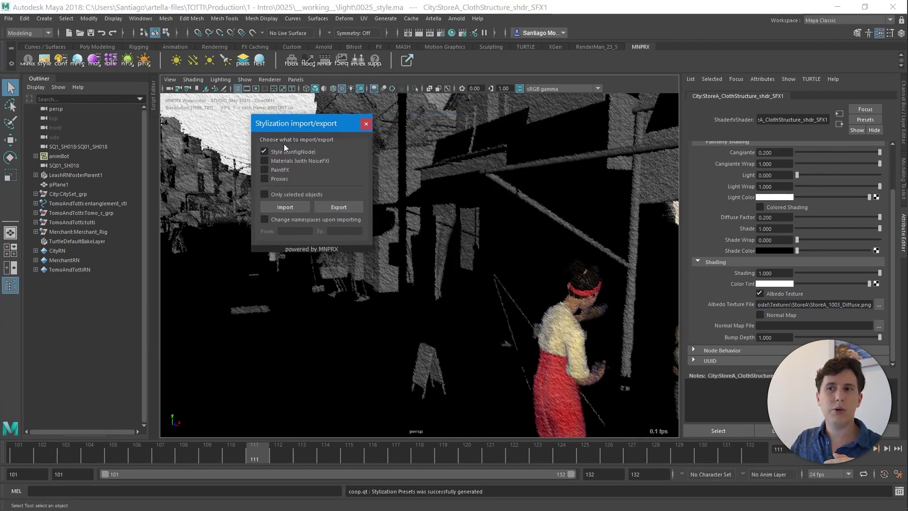
pyautogui.click(285, 207)
pyautogui.click(362, 174)
pyautogui.doubleClick(361, 174)
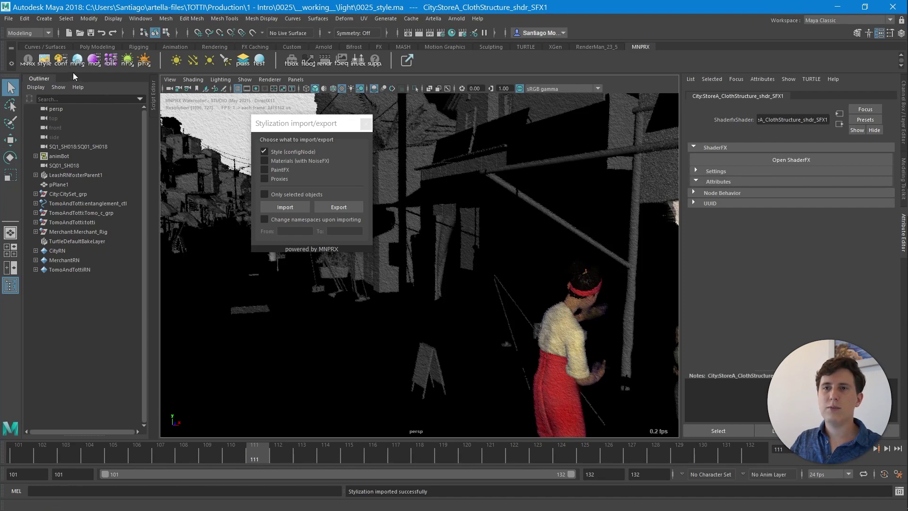
pyautogui.scroll(-3, 736, 272)
pyautogui.scroll(4, 736, 272)
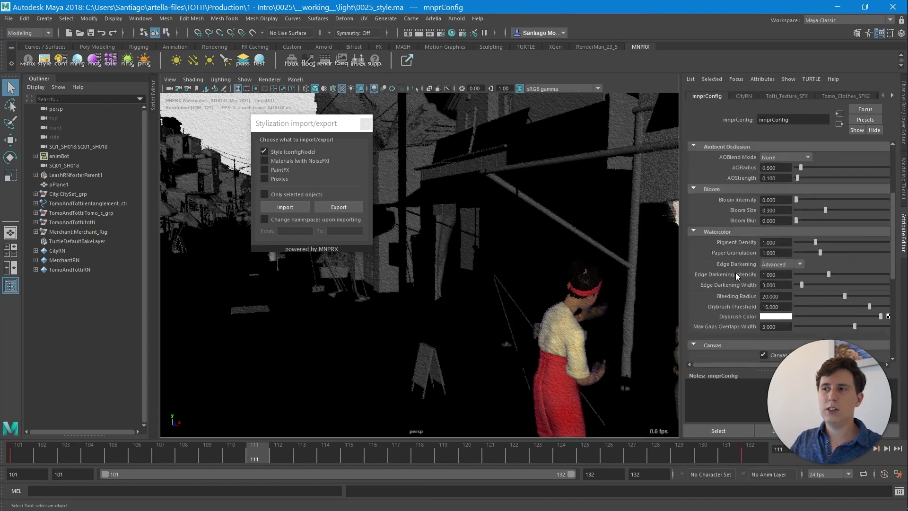
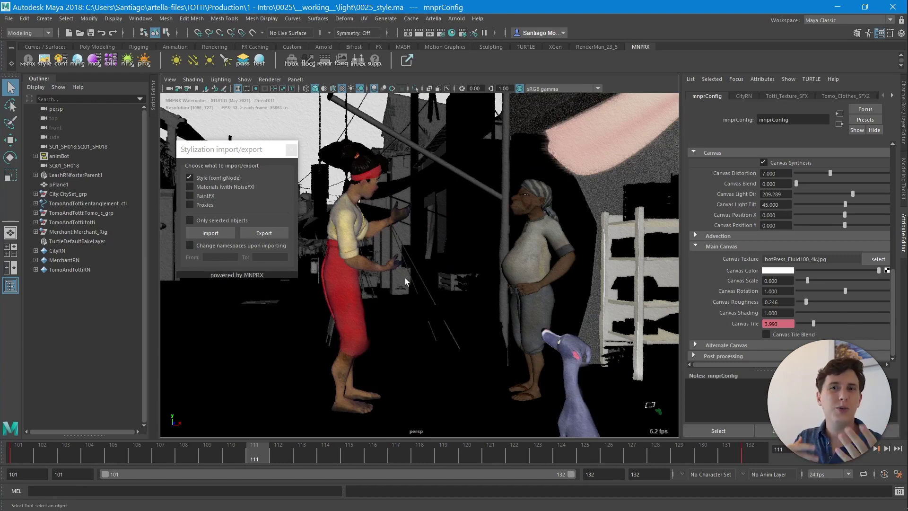
# - Check Materials (with NoiseFX) for the stylization transfer, leaving Style (configNode) out
pyautogui.click(201, 187)
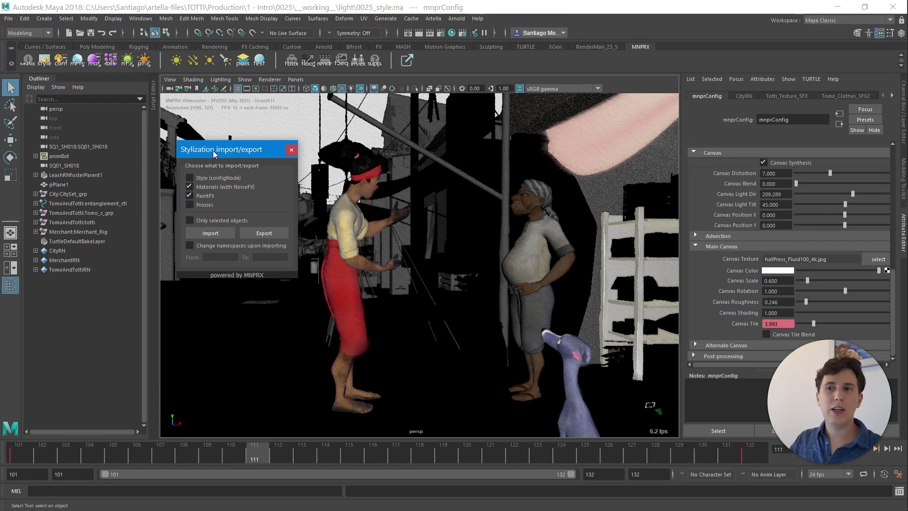
# - Remap imported stylization into the TomoAndTotti namespace and start an import from file
pyautogui.moveTo(209, 151); pyautogui.dragTo(228, 148)
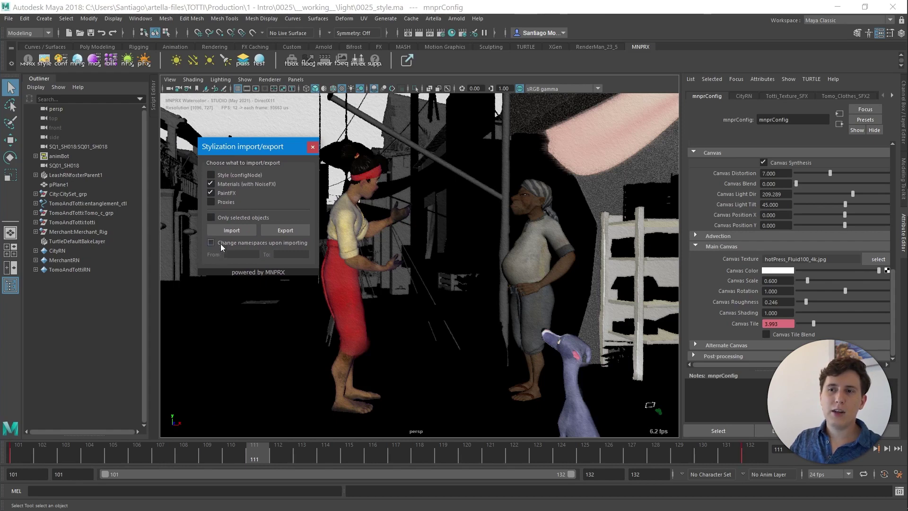
pyautogui.click(246, 242)
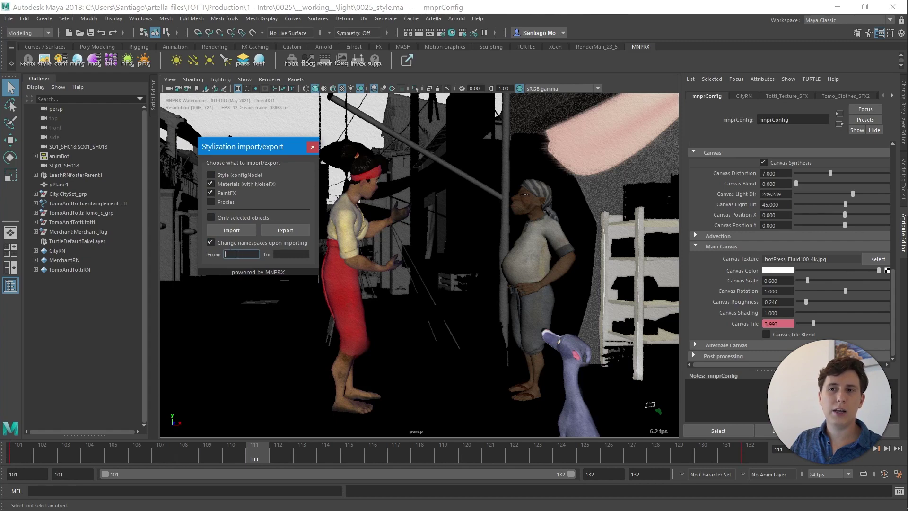
pyautogui.click(288, 255)
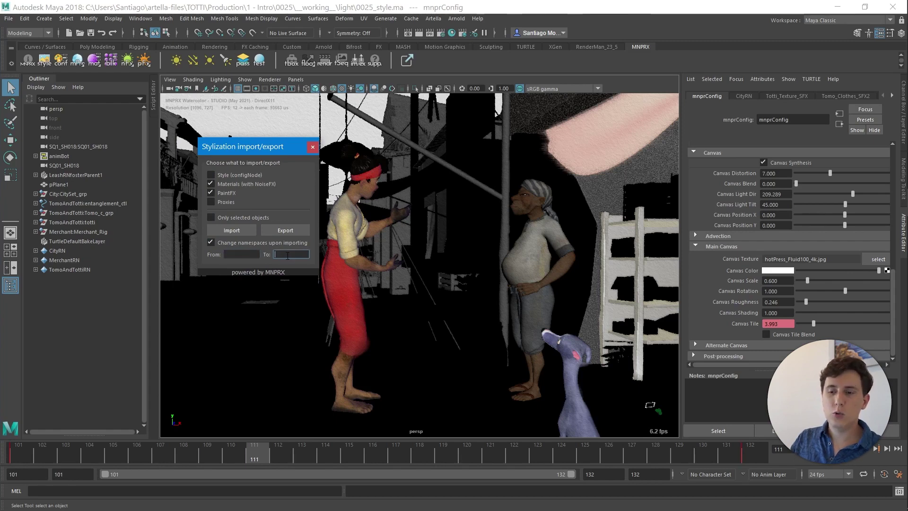
pyautogui.write('TomoAnd')
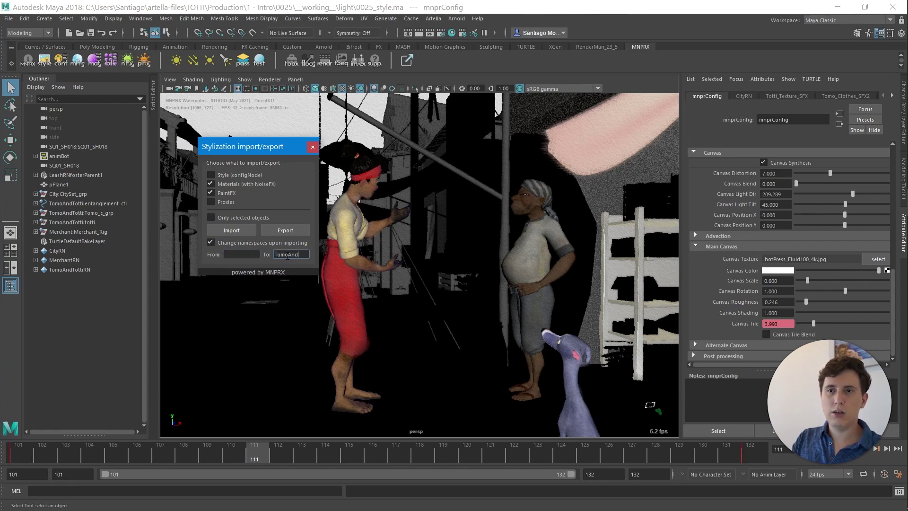
pyautogui.write('Totti')
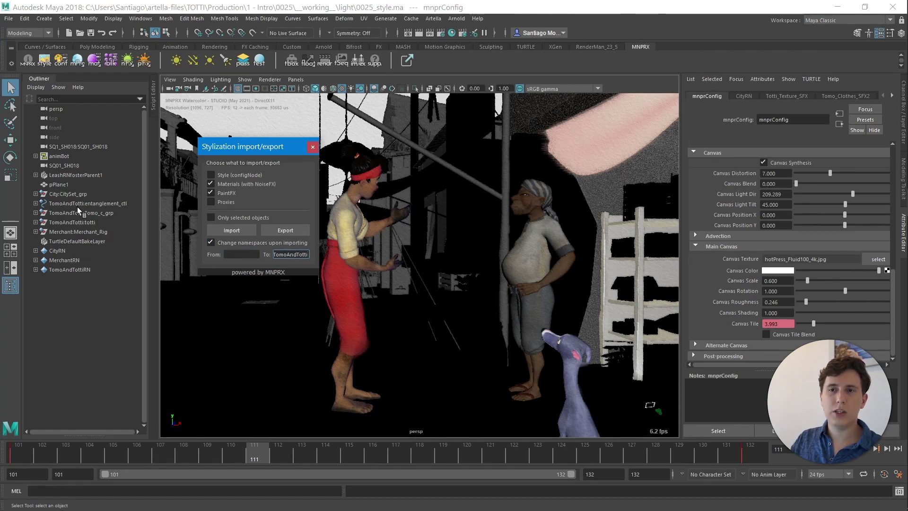
pyautogui.moveTo(309, 256)
pyautogui.mouseDown()
pyautogui.moveTo(276, 254)
pyautogui.moveTo(296, 257)
pyautogui.mouseUp()
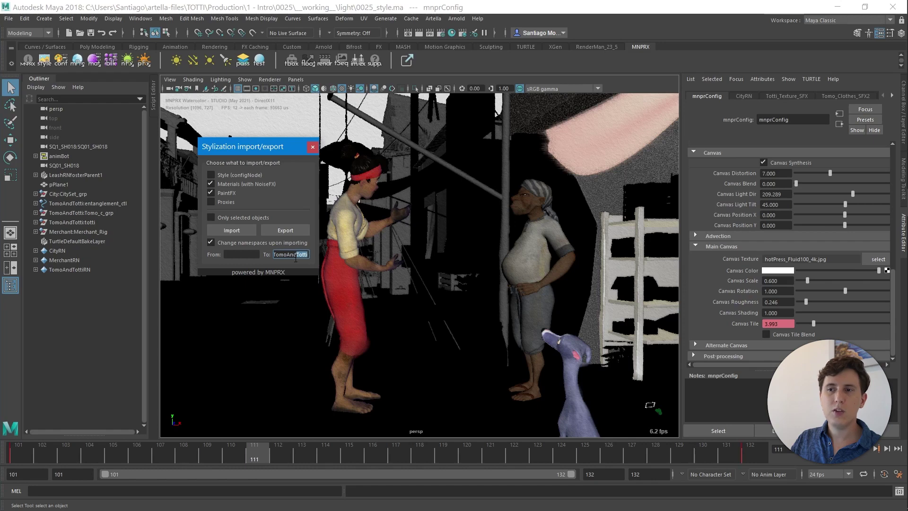
pyautogui.click(277, 254)
pyautogui.click(231, 230)
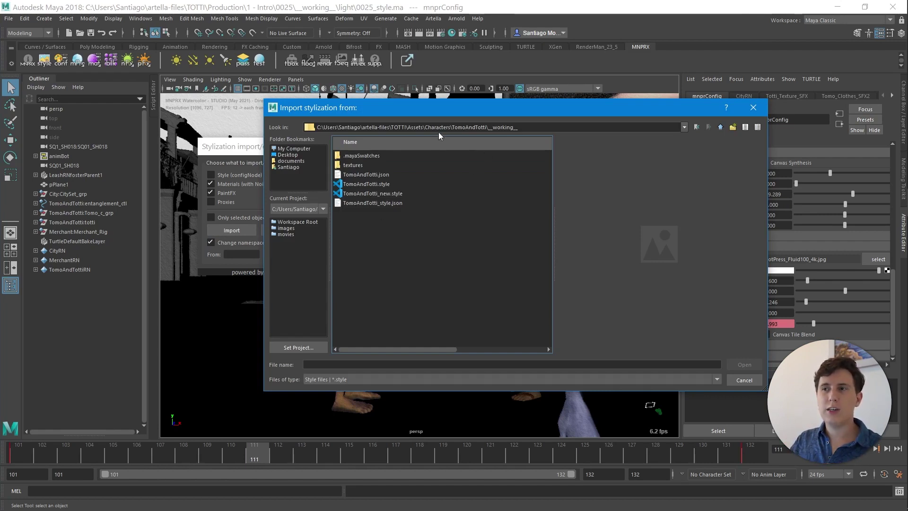
# - Import materials and PaintFX from TomoAndTotti_new.style, then close the import/export window
pyautogui.click(375, 194)
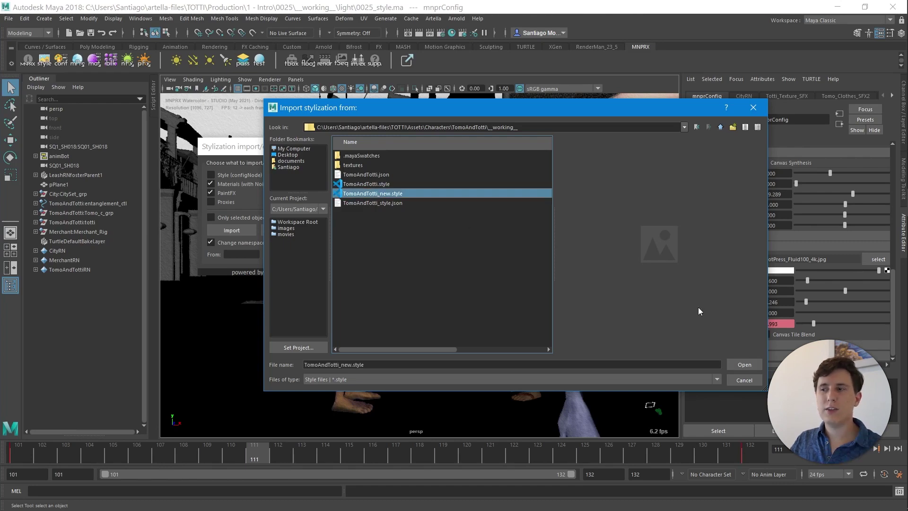
pyautogui.click(743, 363)
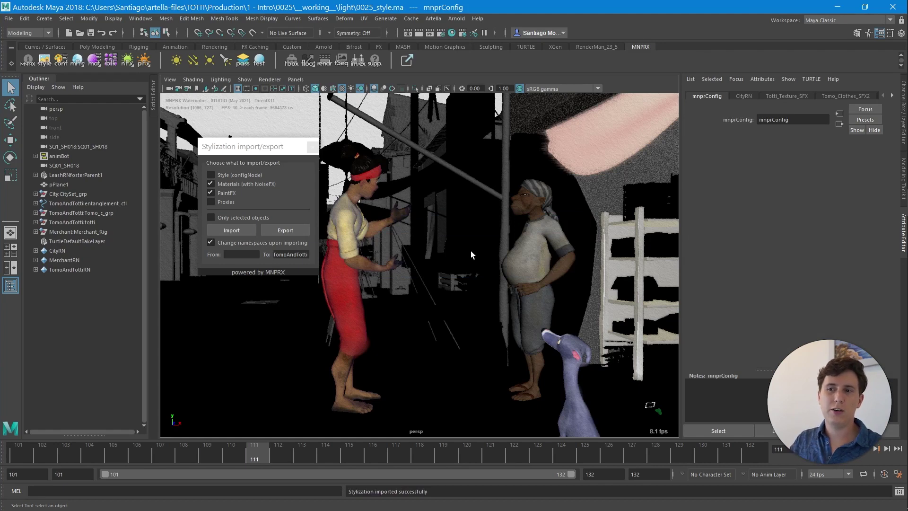
pyautogui.click(313, 148)
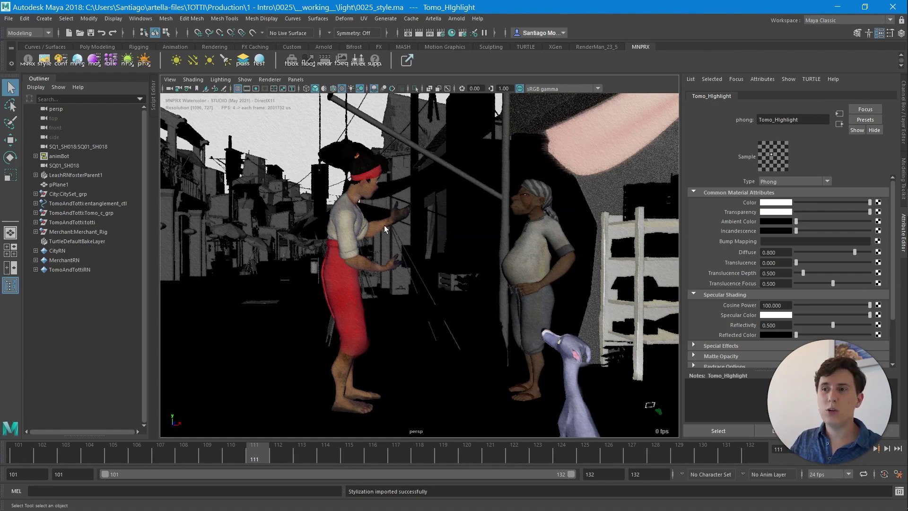
# - Reframe the view on both characters, then select and frame Tomo's shirt
pyautogui.keyDown('alt'); pyautogui.moveTo(389, 217); pyautogui.dragTo(374, 235); pyautogui.keyUp('alt')
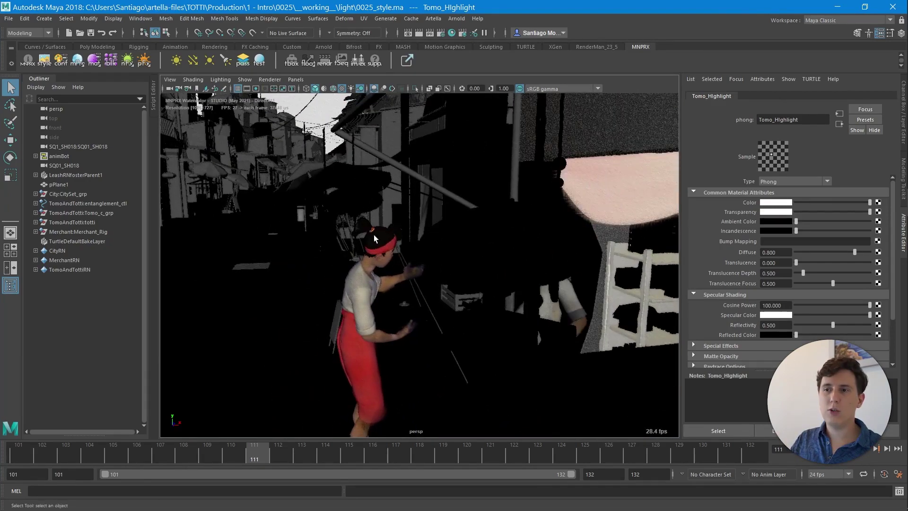
pyautogui.scroll(4, 372, 225)
pyautogui.scroll(-2, 361, 204)
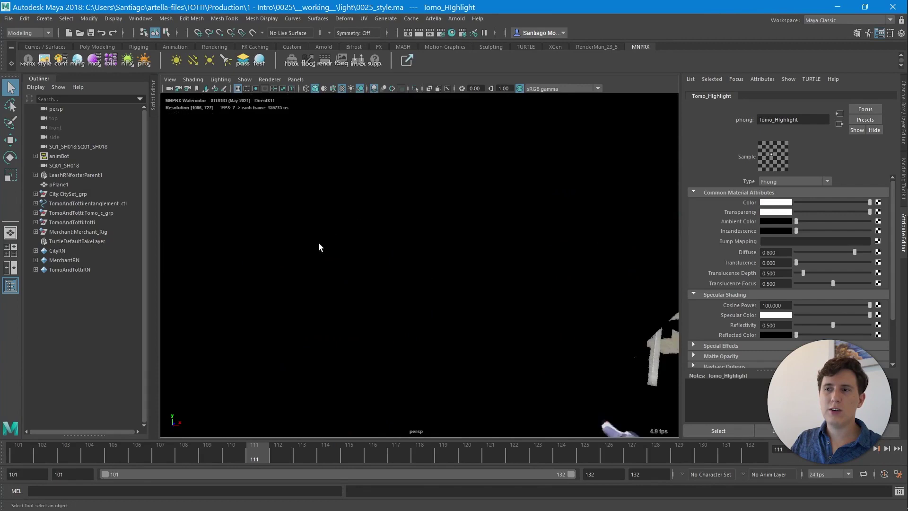
pyautogui.scroll(-3, 321, 247)
pyautogui.keyDown('alt'); pyautogui.moveTo(321, 247); pyautogui.dragTo(389, 246); pyautogui.keyUp('alt')
pyautogui.keyDown('alt'); pyautogui.moveTo(390, 246); pyautogui.dragTo(347, 232, button='middle'); pyautogui.keyUp('alt')
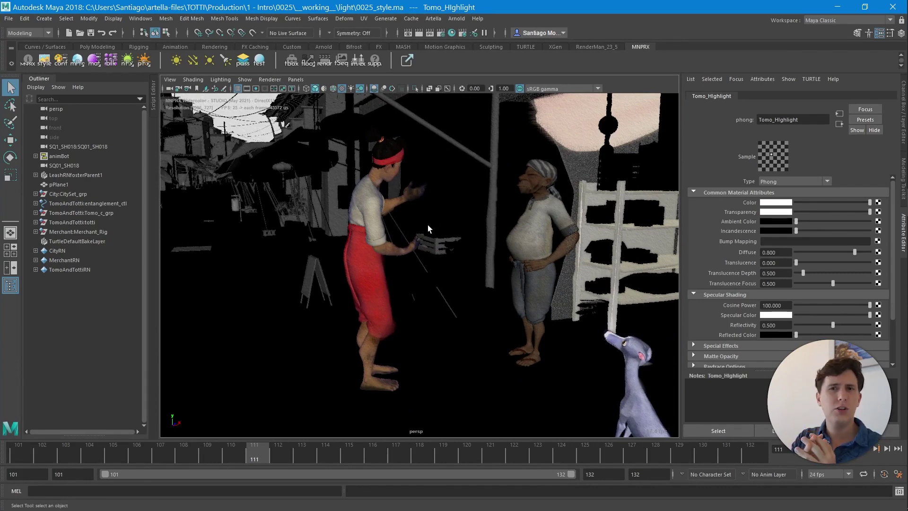
pyautogui.click(377, 214)
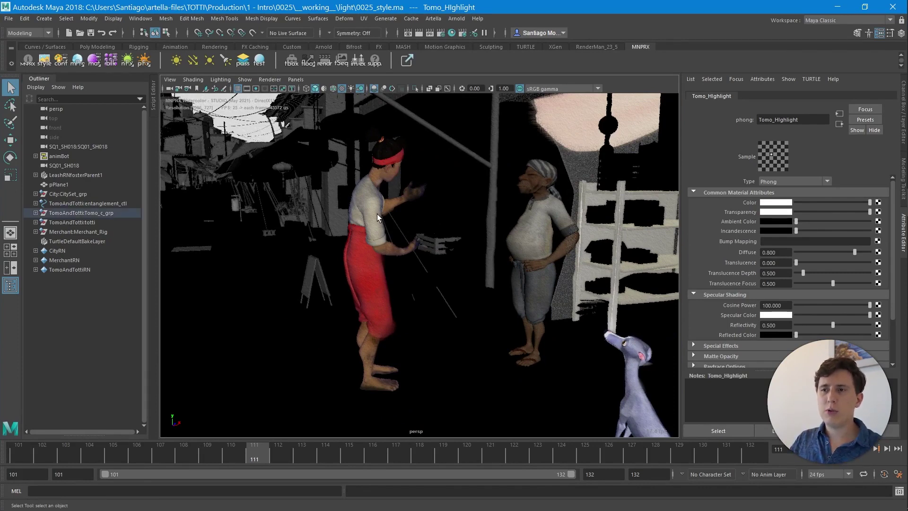
pyautogui.press('f')
# - Select the Merchant's shirt and its Merchant_Clothes lambert material
pyautogui.keyDown('alt'); pyautogui.moveTo(471, 253); pyautogui.dragTo(338, 226); pyautogui.keyUp('alt')
pyautogui.scroll(-5, 391, 257)
pyautogui.scroll(-4, 338, 225)
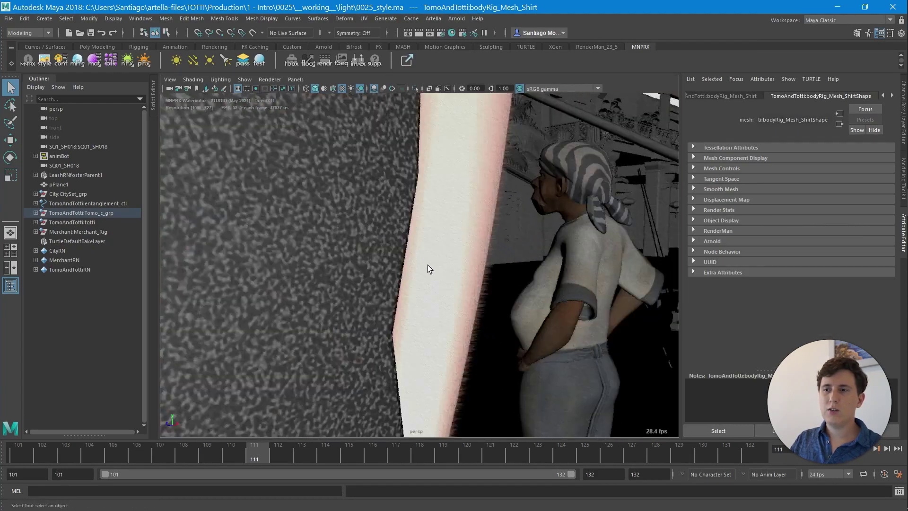
pyautogui.keyDown('alt'); pyautogui.moveTo(428, 266); pyautogui.dragTo(350, 255); pyautogui.keyUp('alt')
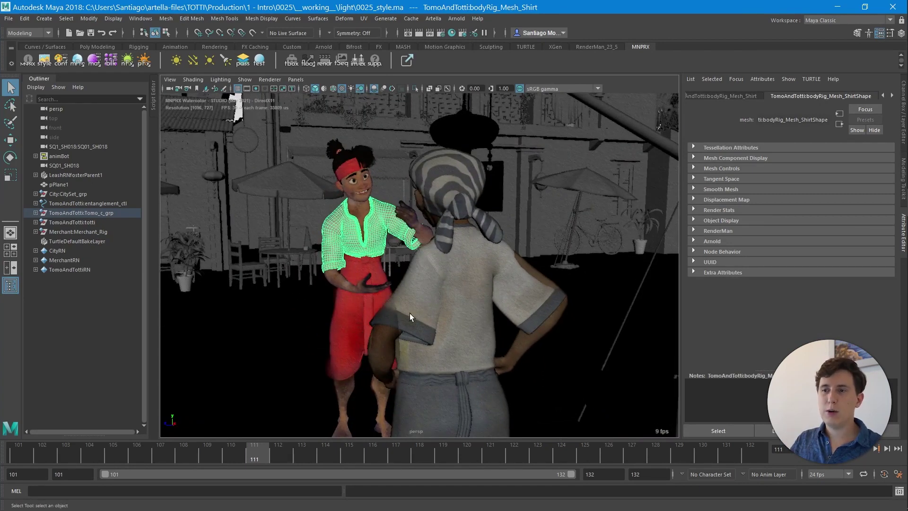
pyautogui.keyDown('alt'); pyautogui.moveTo(430, 347); pyautogui.dragTo(464, 337); pyautogui.keyUp('alt')
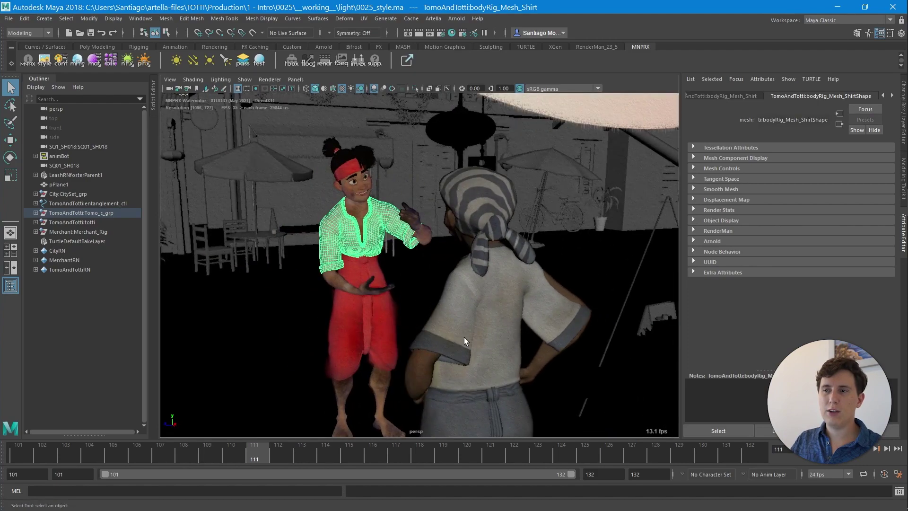
pyautogui.click(464, 337)
pyautogui.click(94, 60)
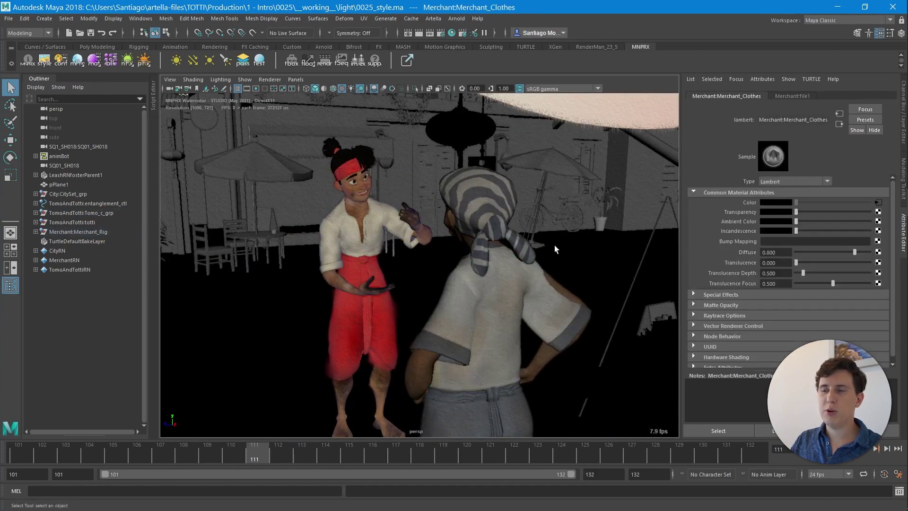
# - Reframe both characters from the side and reselect the Merchant's shirt
pyautogui.moveTo(466, 288)
pyautogui.keyDown('alt'); pyautogui.mouseDown()
pyautogui.moveTo(441, 279)
pyautogui.moveTo(461, 284)
pyautogui.mouseUp(); pyautogui.keyUp('alt')
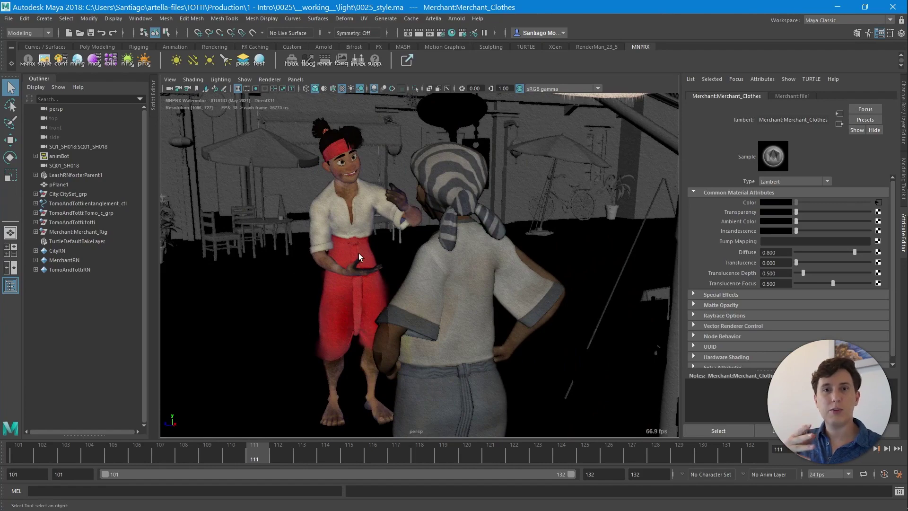
pyautogui.keyDown('alt'); pyautogui.moveTo(358, 253); pyautogui.dragTo(363, 254); pyautogui.keyUp('alt')
pyautogui.keyDown('alt'); pyautogui.moveTo(364, 308); pyautogui.dragTo(390, 260); pyautogui.keyUp('alt')
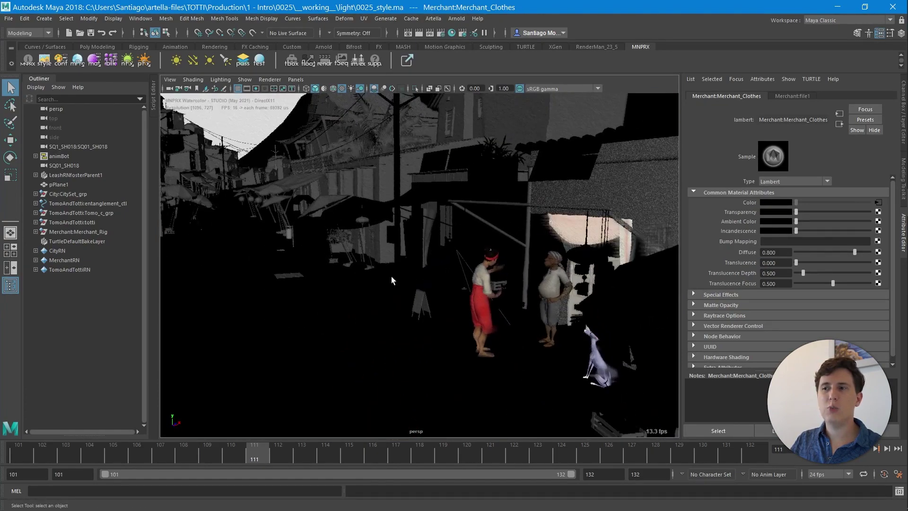
pyautogui.keyDown('alt'); pyautogui.moveTo(437, 280); pyautogui.dragTo(620, 278, button='right'); pyautogui.keyUp('alt')
pyautogui.keyDown('alt'); pyautogui.moveTo(549, 280); pyautogui.dragTo(368, 244, button='middle'); pyautogui.keyUp('alt')
pyautogui.keyDown('alt'); pyautogui.moveTo(368, 246); pyautogui.dragTo(387, 258); pyautogui.keyUp('alt')
pyautogui.keyDown('alt'); pyautogui.moveTo(492, 263); pyautogui.dragTo(446, 266, button='middle'); pyautogui.keyUp('alt')
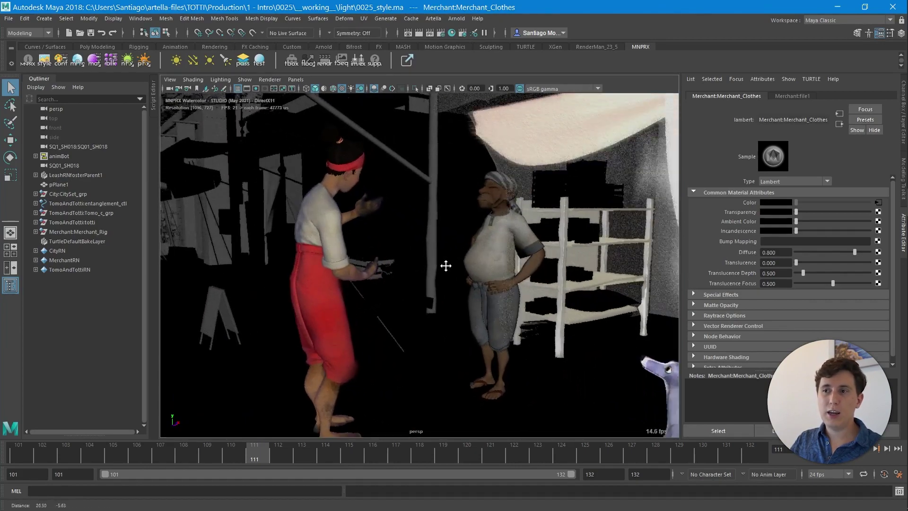
pyautogui.keyDown('alt'); pyautogui.moveTo(446, 265); pyautogui.dragTo(495, 281, button='right'); pyautogui.keyUp('alt')
pyautogui.keyDown('alt'); pyautogui.moveTo(495, 281); pyautogui.dragTo(475, 286, button='middle'); pyautogui.keyUp('alt')
pyautogui.click(479, 244)
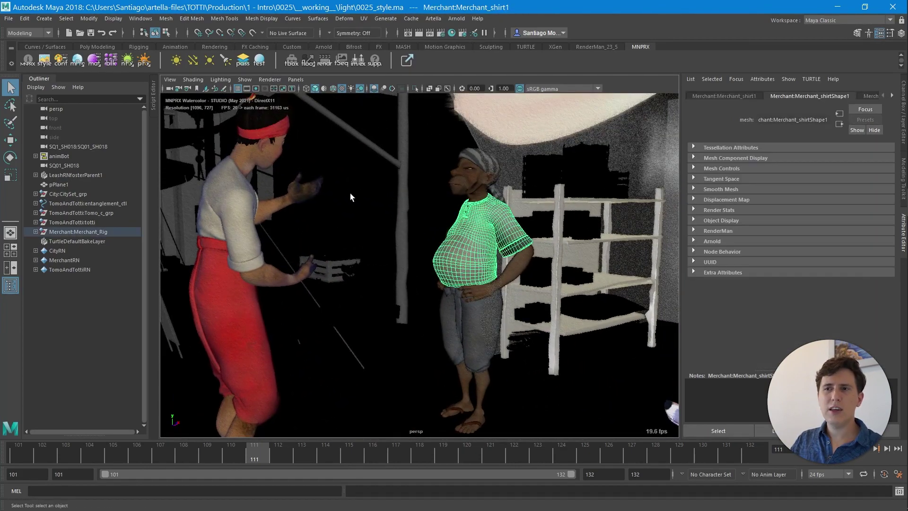
# - Load the _inherit material preset onto the Merchant's clothes from Material Presets
pyautogui.click(77, 62)
pyautogui.moveTo(167, 114); pyautogui.dragTo(187, 127)
pyautogui.moveTo(257, 248); pyautogui.dragTo(331, 401)
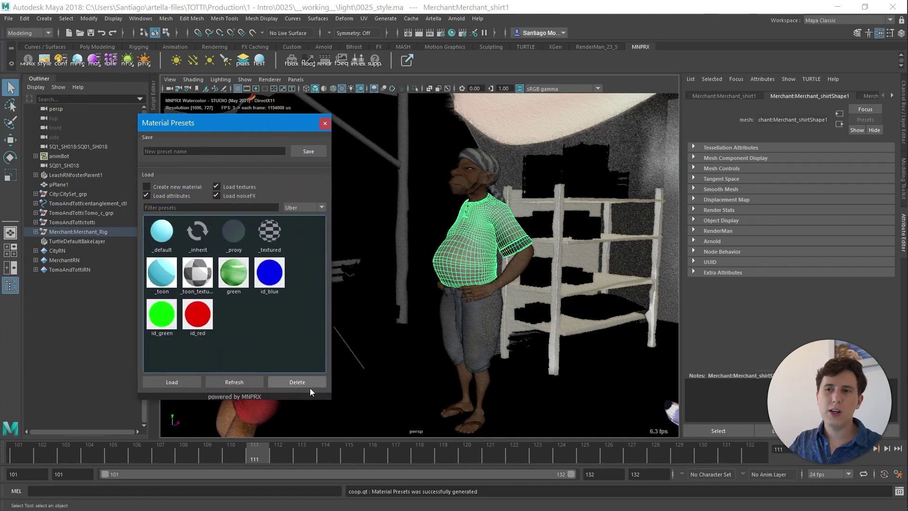
pyautogui.moveTo(237, 292)
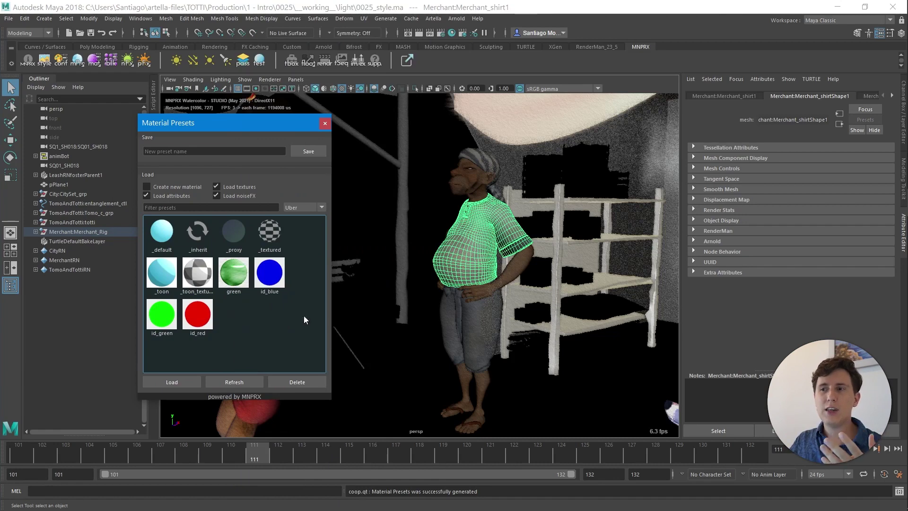
pyautogui.keyDown('alt'); pyautogui.moveTo(475, 247); pyautogui.dragTo(474, 263, button='middle'); pyautogui.keyUp('alt')
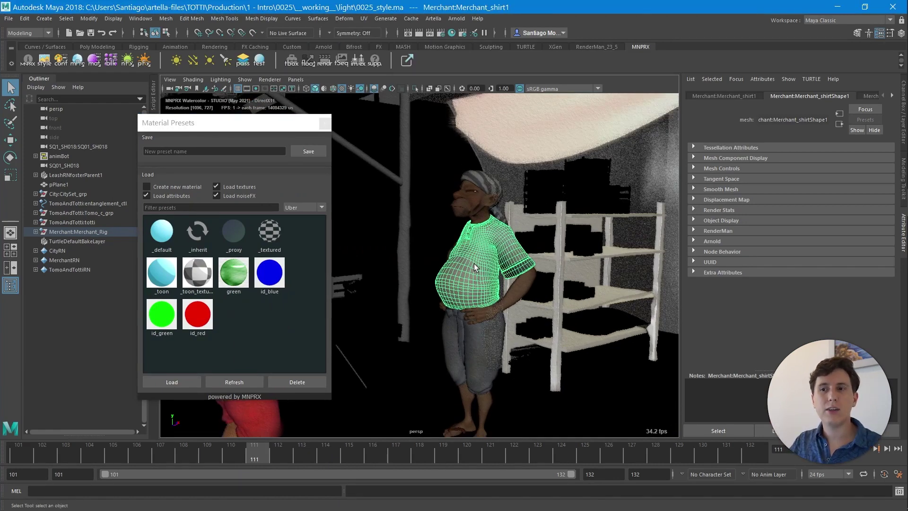
pyautogui.click(200, 237)
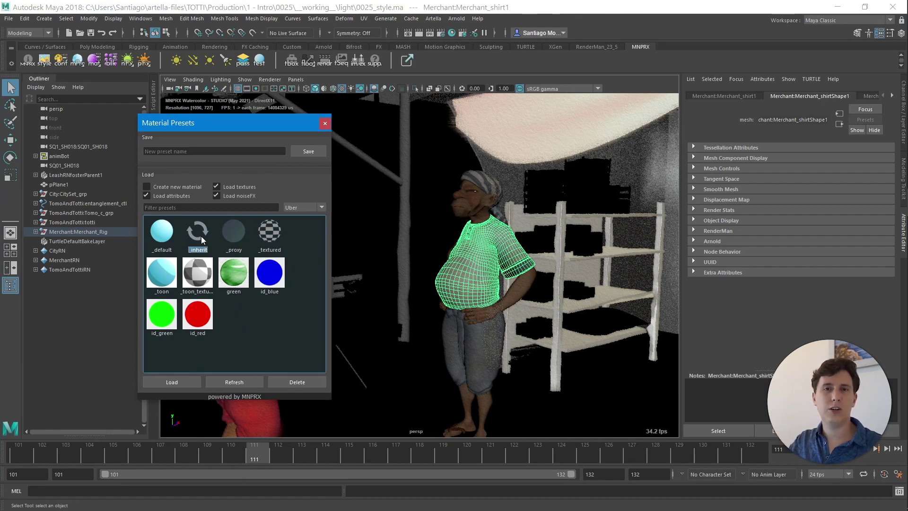
pyautogui.keyDown('alt'); pyautogui.moveTo(445, 274); pyautogui.dragTo(468, 263, button='middle'); pyautogui.keyUp('alt')
pyautogui.keyDown('alt'); pyautogui.moveTo(469, 263); pyautogui.dragTo(517, 257, button='right'); pyautogui.keyUp('alt')
pyautogui.keyDown('alt'); pyautogui.moveTo(518, 257); pyautogui.dragTo(501, 263, button='middle'); pyautogui.keyUp('alt')
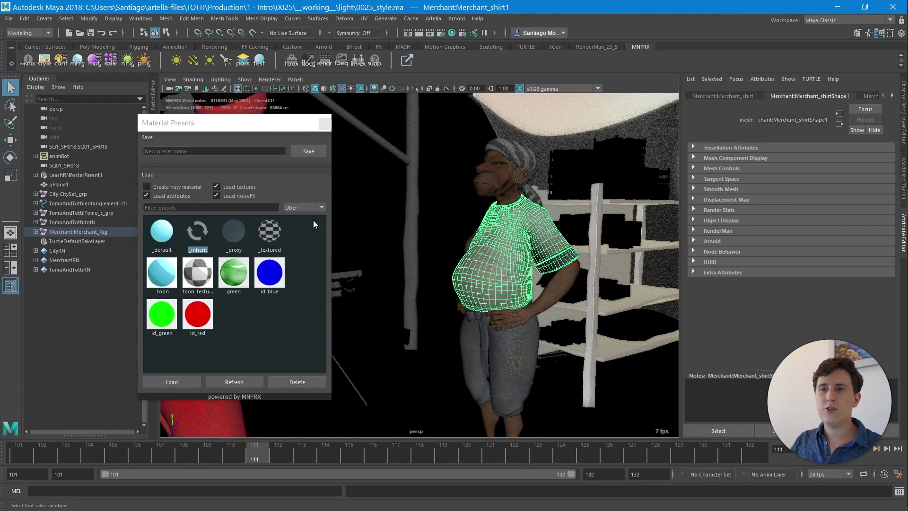
pyautogui.click(197, 239)
pyautogui.doubleClick(196, 239)
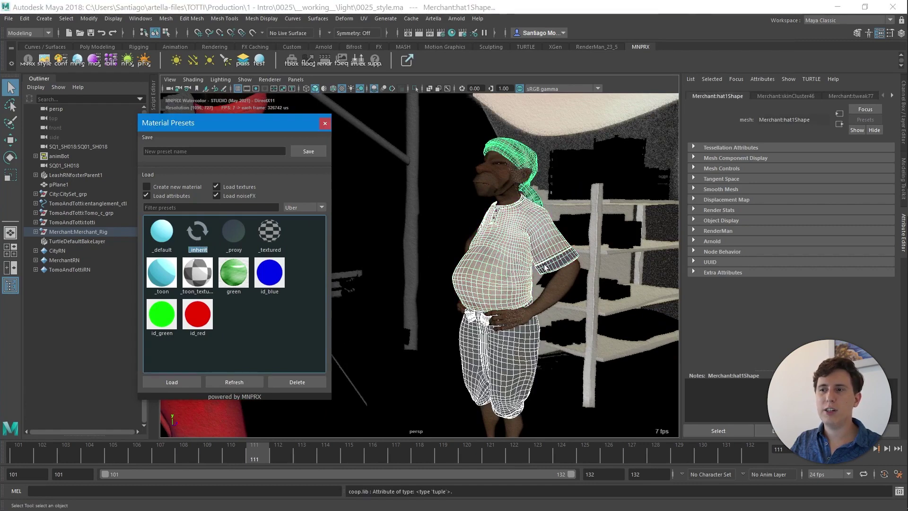
# - Show the shirt's Merchant_Clothes_SFX shader with its MerchantClothes.jpg texture in the Attribute Editor
pyautogui.click(411, 210)
pyautogui.click(411, 209)
pyautogui.click(500, 257)
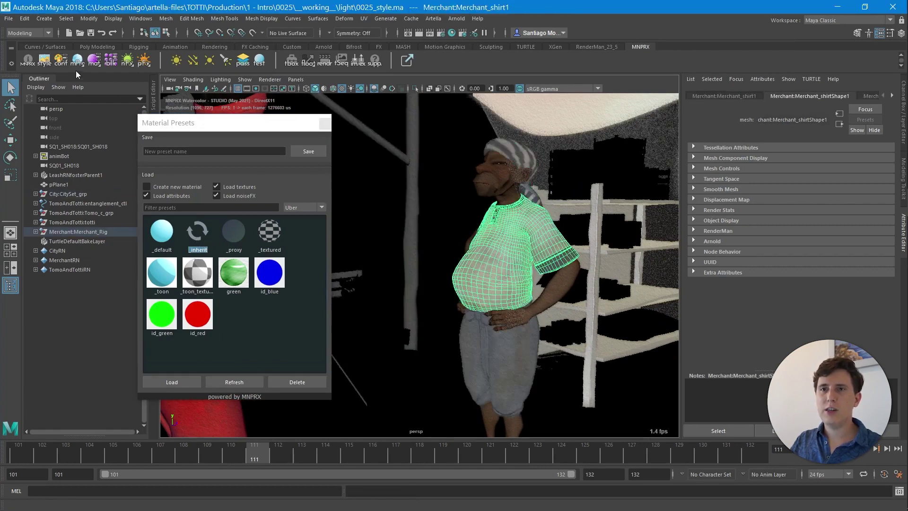
pyautogui.click(99, 58)
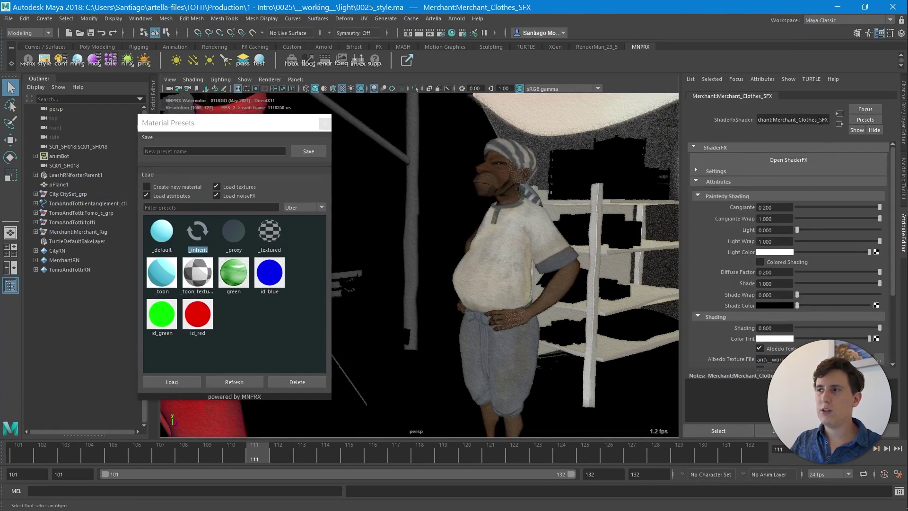
pyautogui.scroll(-3, 712, 282)
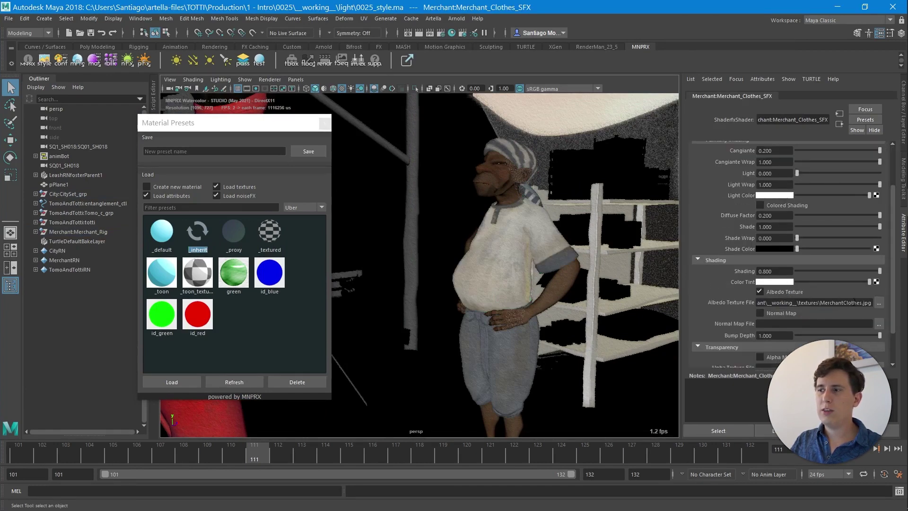
pyautogui.scroll(-3, 502, 291)
pyautogui.scroll(3, 502, 291)
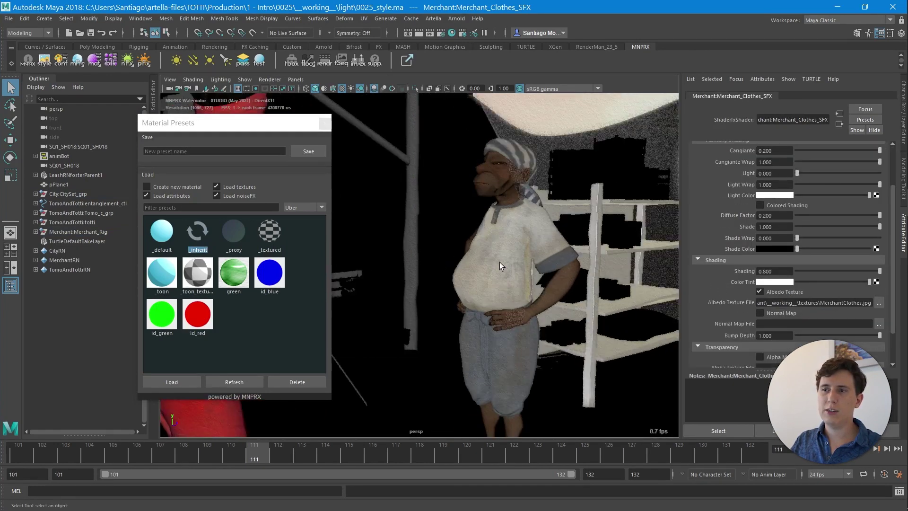
pyautogui.keyDown('alt'); pyautogui.moveTo(500, 262); pyautogui.dragTo(483, 274, button='middle'); pyautogui.keyUp('alt')
pyautogui.keyDown('alt'); pyautogui.moveTo(482, 273); pyautogui.dragTo(476, 274); pyautogui.keyUp('alt')
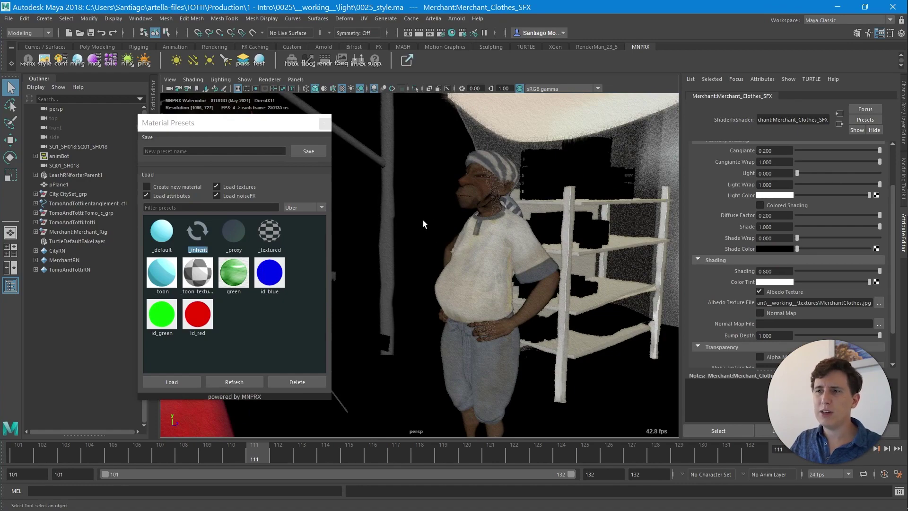
pyautogui.moveTo(423, 220)
pyautogui.keyDown('alt'); pyautogui.mouseDown(button='right')
pyautogui.moveTo(443, 224)
pyautogui.moveTo(428, 215)
pyautogui.mouseUp(button='right'); pyautogui.keyUp('alt')
pyautogui.keyDown('alt'); pyautogui.moveTo(428, 215); pyautogui.dragTo(504, 235, button='middle'); pyautogui.keyUp('alt')
pyautogui.keyDown('alt'); pyautogui.moveTo(505, 235); pyautogui.dragTo(481, 227); pyautogui.keyUp('alt')
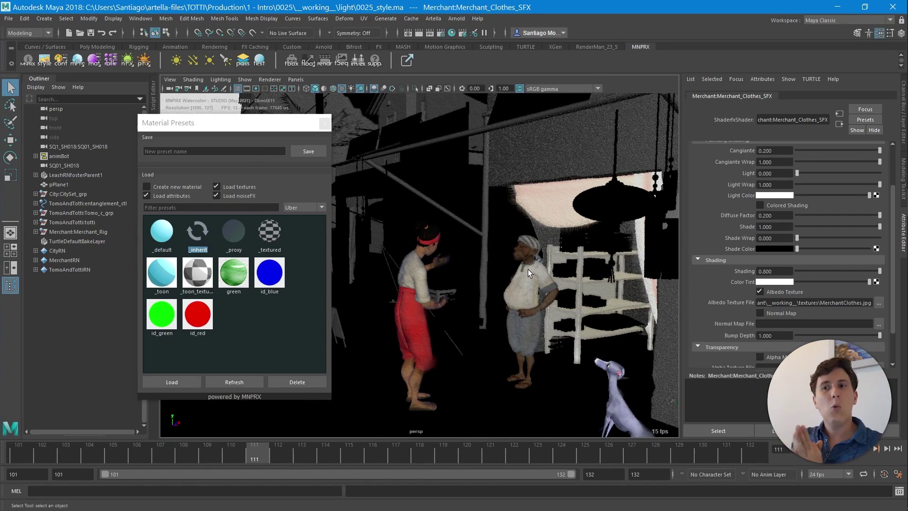
# - Close Material Presets and auto-convert the scene's Maya materials with the MNPRX Toolbox
pyautogui.click(325, 123)
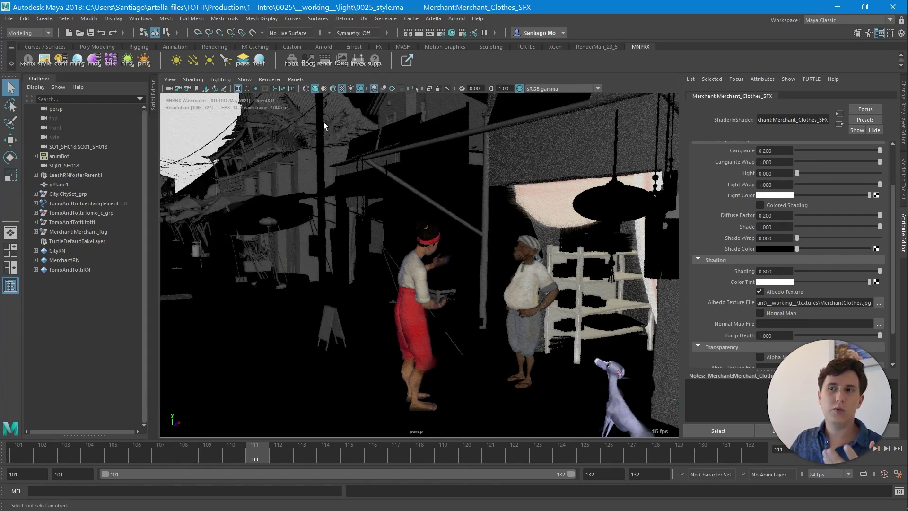
pyautogui.click(292, 65)
pyautogui.moveTo(131, 108); pyautogui.dragTo(237, 165)
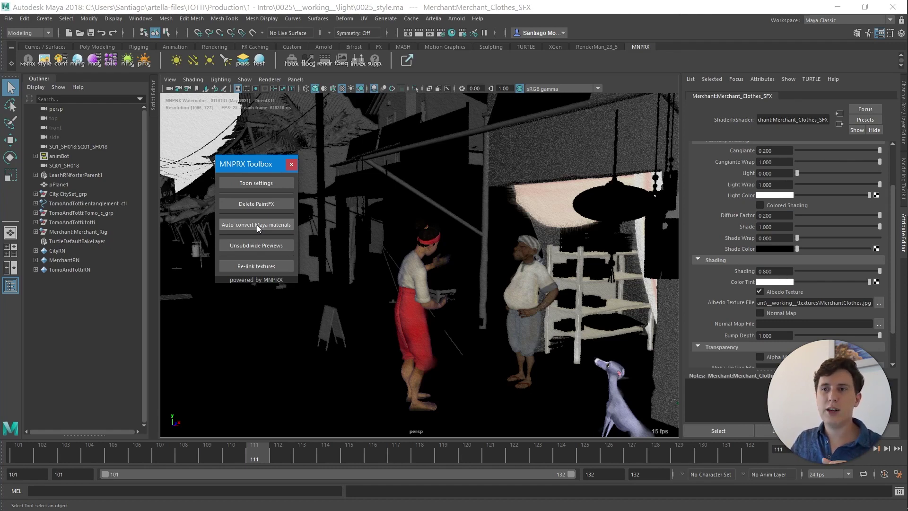
pyautogui.click(257, 225)
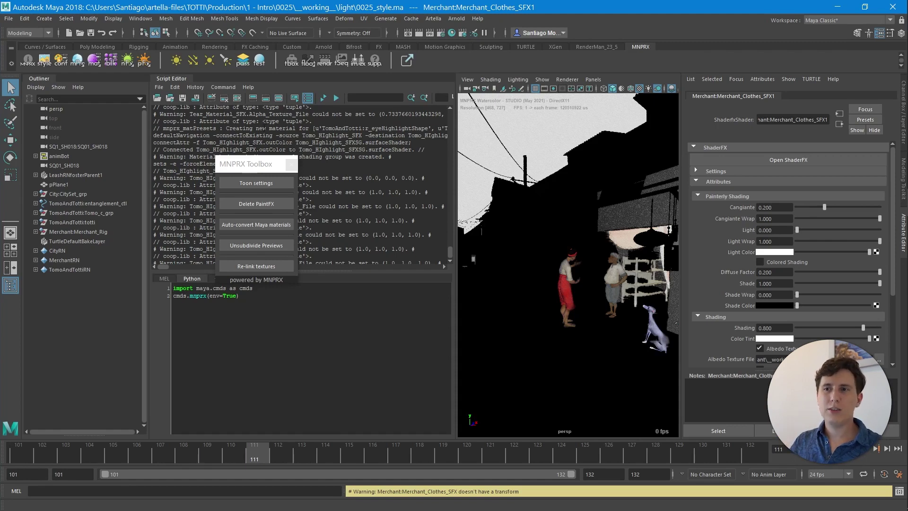
# - Scroll the Script Editor log to review the alpha_Mask and attribute warnings
pyautogui.moveTo(258, 163); pyautogui.dragTo(527, 199)
pyautogui.scroll(1, 313, 203)
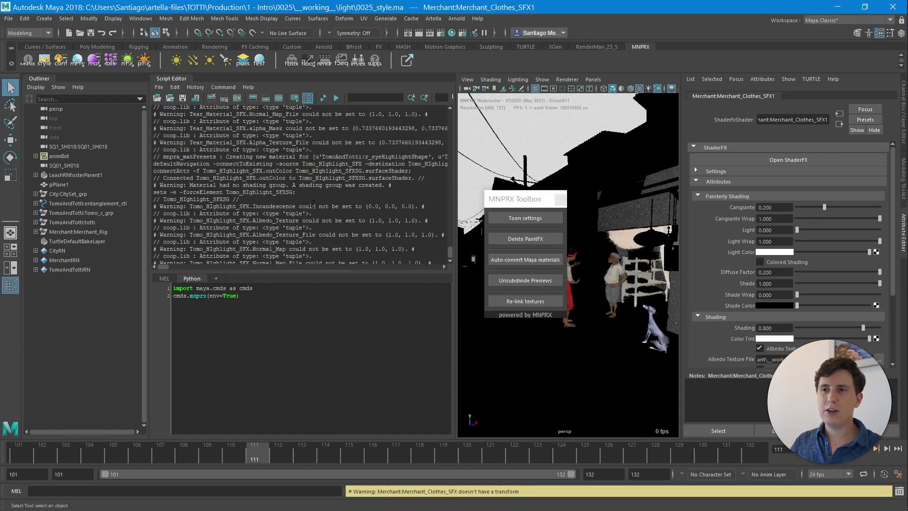
pyautogui.scroll(5, 313, 203)
pyautogui.moveTo(153, 227); pyautogui.dragTo(244, 163)
pyautogui.scroll(8, 305, 153)
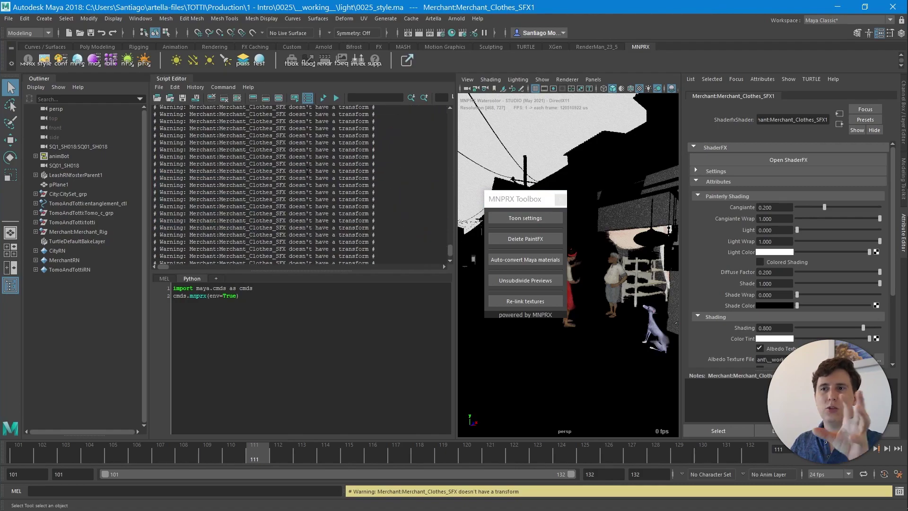
pyautogui.scroll(5, 442, 225)
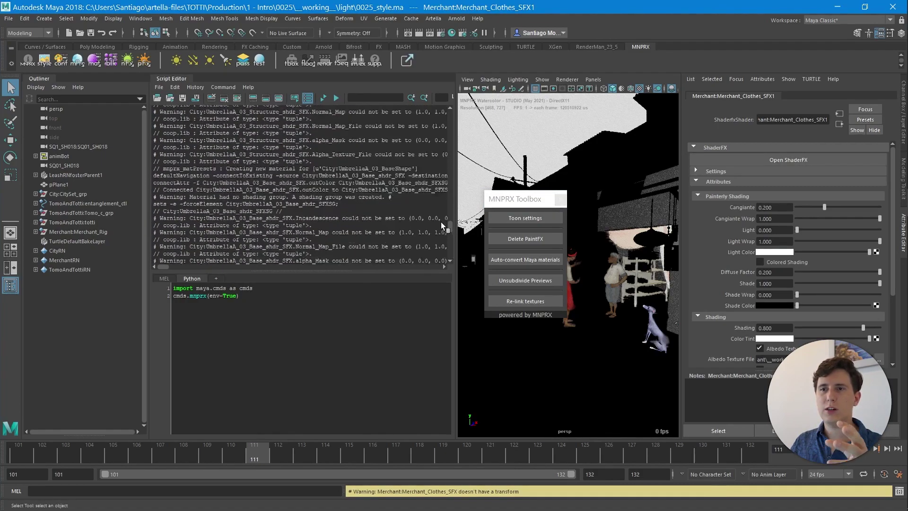
pyautogui.scroll(5, 442, 225)
pyautogui.moveTo(436, 209); pyautogui.dragTo(443, 254)
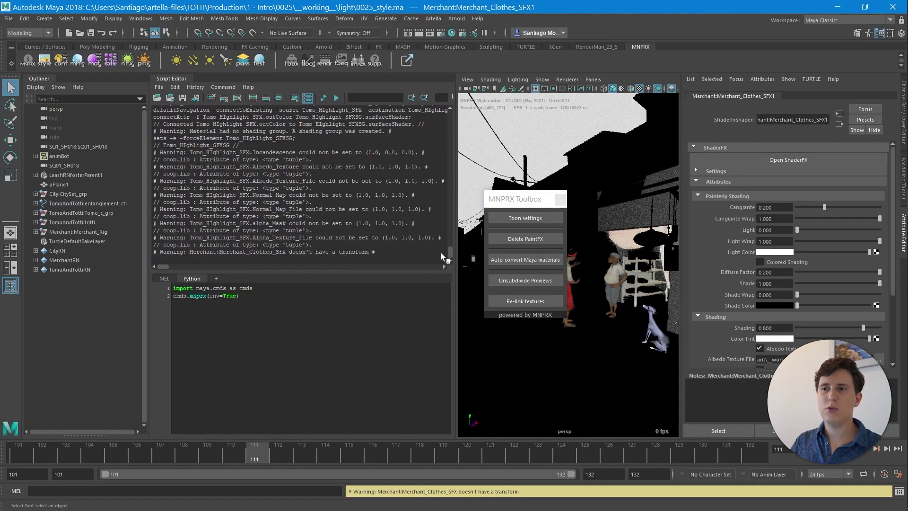
# - Hide the script log and show the wire's City:Lanterns_Mat_SFX shader with its Lanterns_Mat_Color.tif texture
pyautogui.click(175, 79)
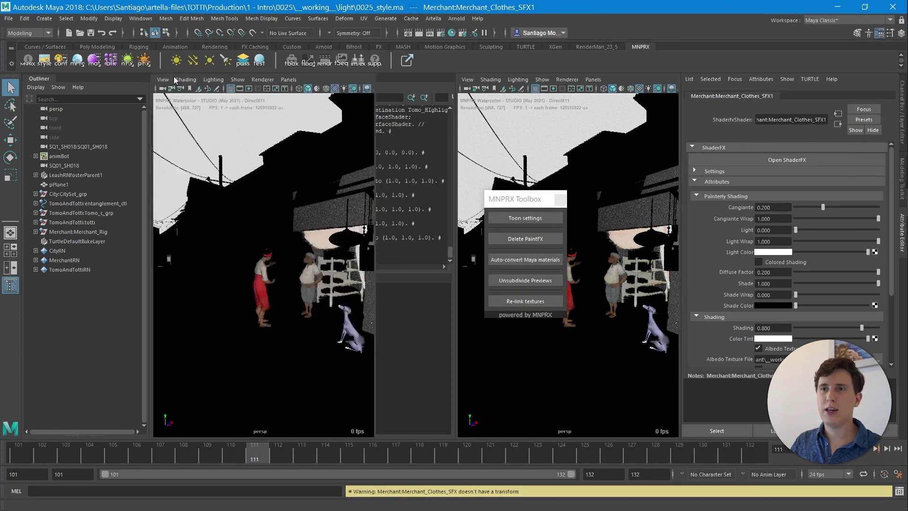
pyautogui.moveTo(510, 197); pyautogui.dragTo(626, 204)
pyautogui.keyDown('alt'); pyautogui.moveTo(429, 223); pyautogui.dragTo(416, 246, button='middle'); pyautogui.keyUp('alt')
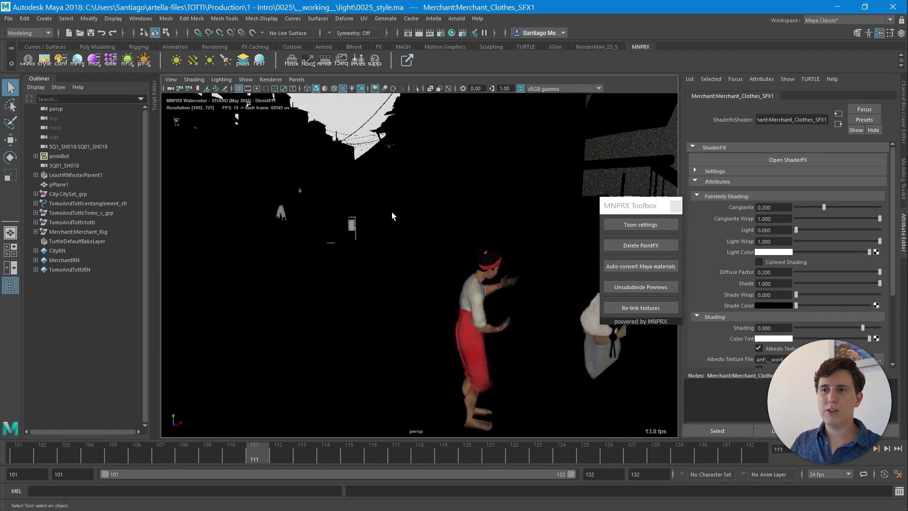
pyautogui.click(295, 146)
pyautogui.click(95, 61)
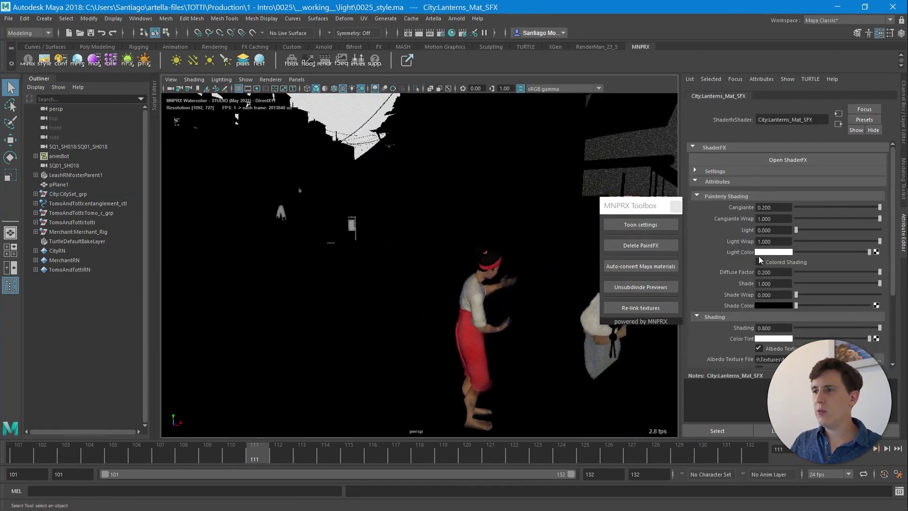
pyautogui.scroll(-3, 760, 259)
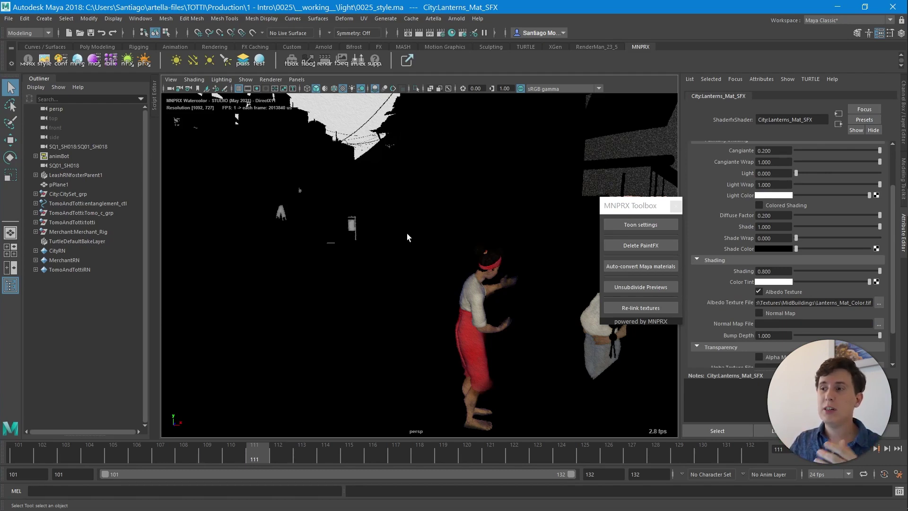
pyautogui.moveTo(634, 207); pyautogui.dragTo(470, 124)
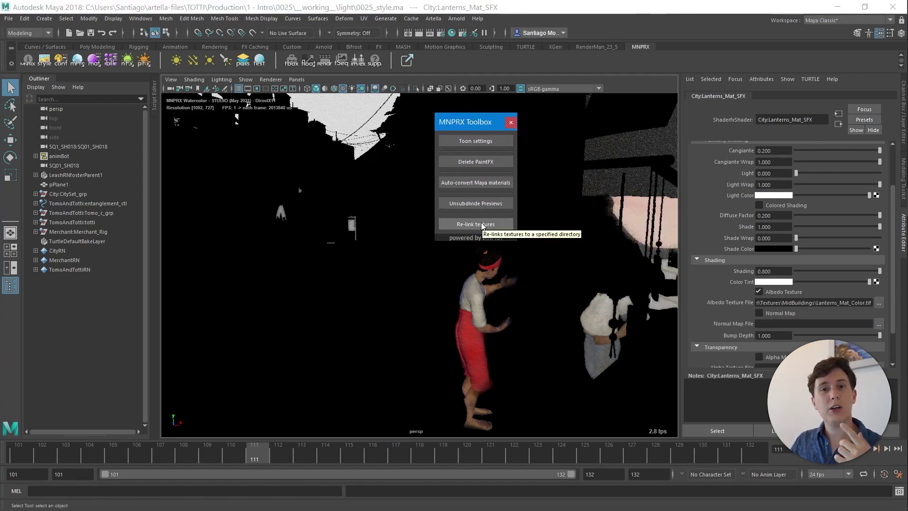
# - Re-link the existing textures by choosing the TOTTI folder as the texture location
pyautogui.click(482, 224)
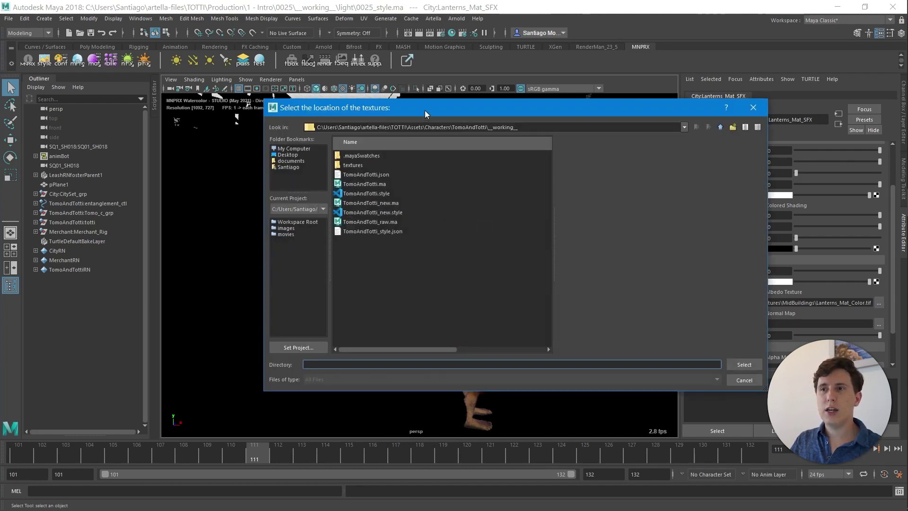
pyautogui.moveTo(425, 109); pyautogui.dragTo(455, 110)
pyautogui.click(751, 126)
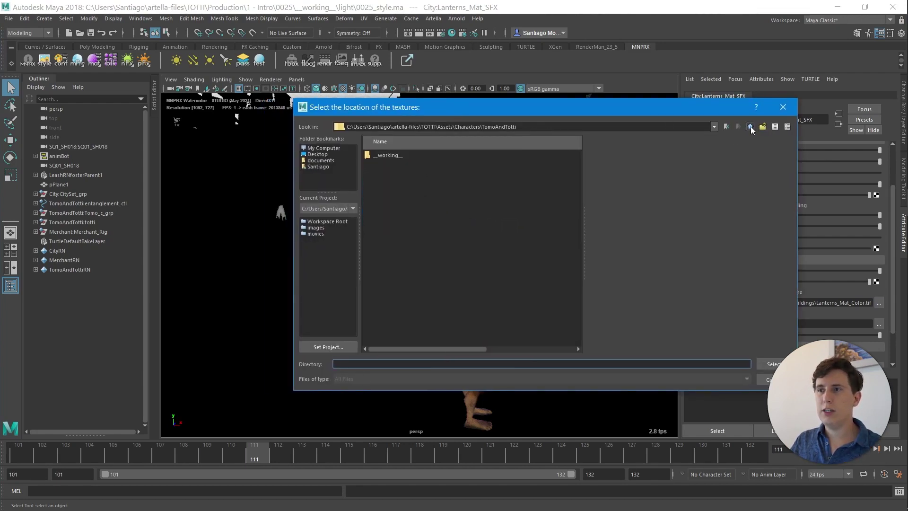
pyautogui.click(750, 126)
pyautogui.click(750, 126)
pyautogui.click(750, 126)
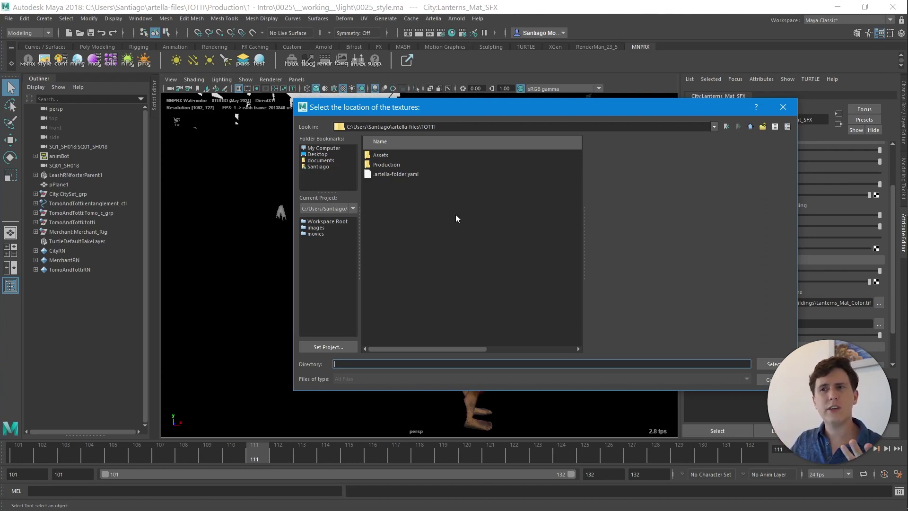
pyautogui.moveTo(464, 112)
pyautogui.mouseDown()
pyautogui.moveTo(409, 140)
pyautogui.moveTo(449, 103)
pyautogui.mouseUp()
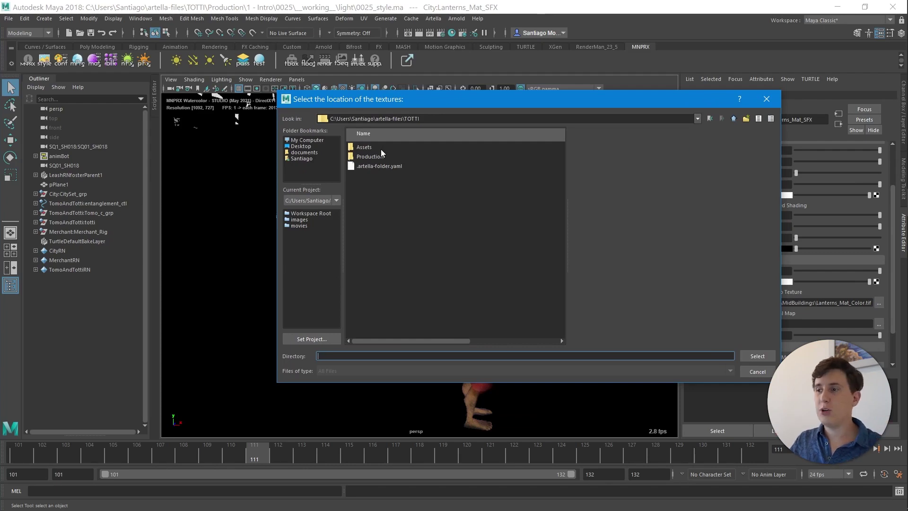
pyautogui.click(757, 356)
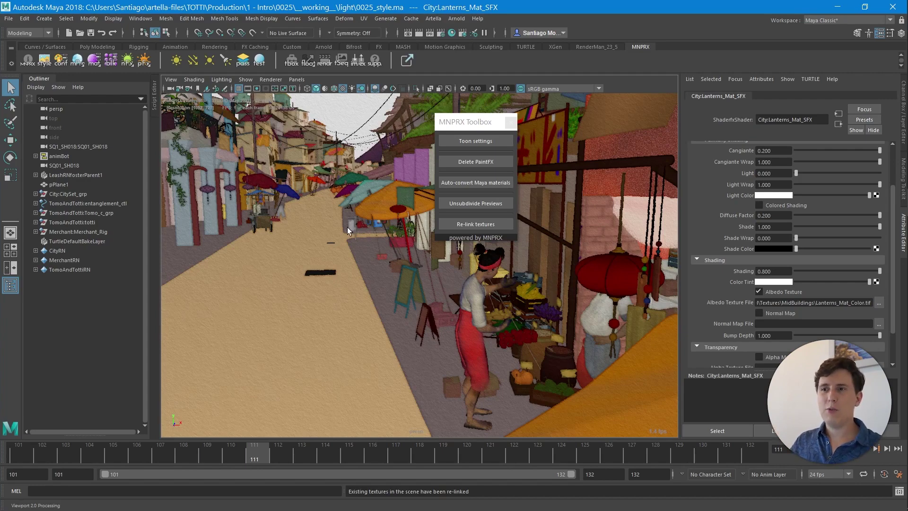
# - Close the MNPRX Toolbox and pull back to view the whole hillside town
pyautogui.scroll(-3, 347, 227)
pyautogui.click(512, 123)
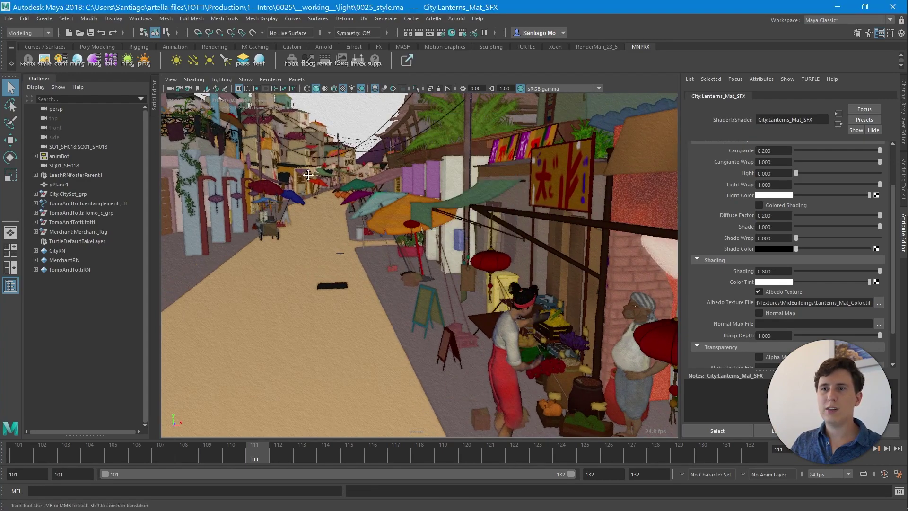
pyautogui.keyDown('alt'); pyautogui.moveTo(309, 175); pyautogui.dragTo(429, 288, button='middle'); pyautogui.keyUp('alt')
pyautogui.keyDown('alt'); pyautogui.moveTo(429, 287); pyautogui.dragTo(414, 280); pyautogui.keyUp('alt')
pyautogui.scroll(-3, 414, 274)
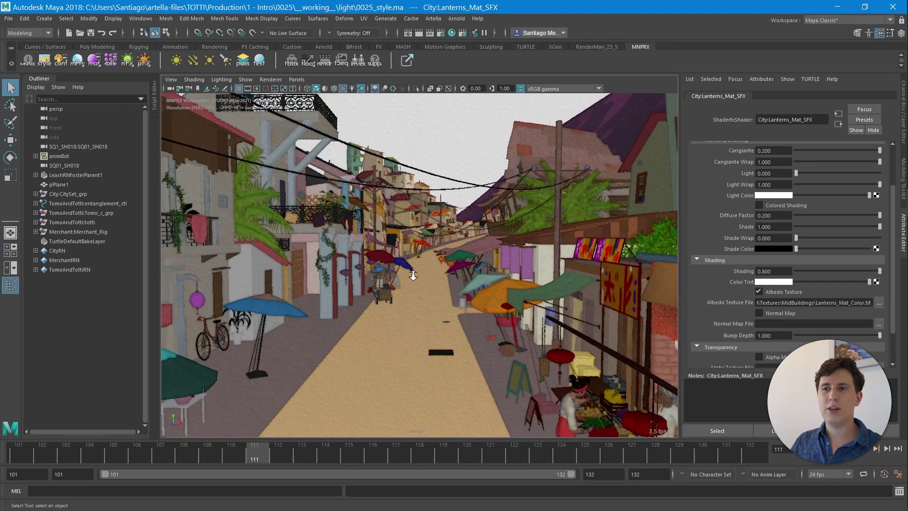
pyautogui.scroll(-4, 426, 281)
pyautogui.keyDown('alt'); pyautogui.moveTo(430, 285); pyautogui.dragTo(426, 360, button='middle'); pyautogui.keyUp('alt')
pyautogui.keyDown('alt'); pyautogui.moveTo(426, 361); pyautogui.dragTo(456, 248); pyautogui.keyUp('alt')
# - Dolly down the street to frame the merchant stall up close
pyautogui.scroll(6, 448, 215)
pyautogui.keyDown('alt'); pyautogui.moveTo(316, 243); pyautogui.dragTo(399, 255, button='middle'); pyautogui.keyUp('alt')
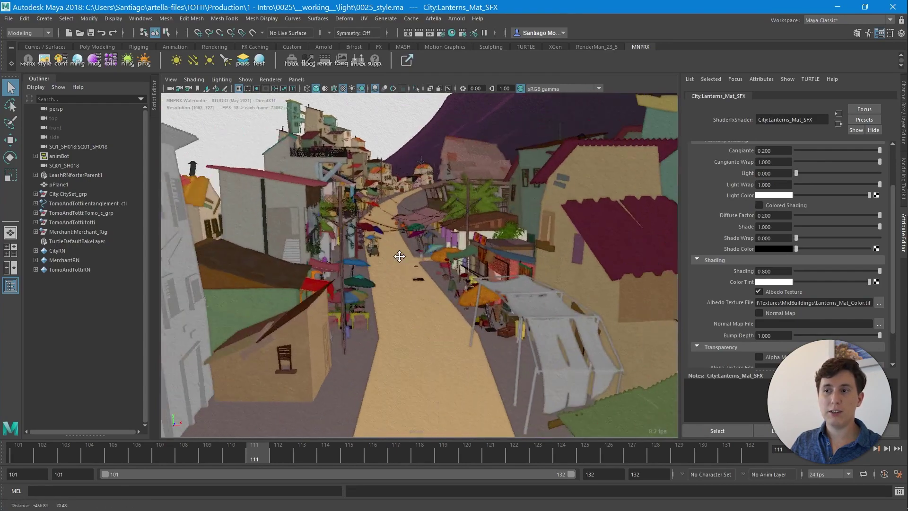
pyautogui.scroll(6, 450, 279)
pyautogui.keyDown('alt'); pyautogui.moveTo(560, 342); pyautogui.dragTo(481, 291, button='middle'); pyautogui.keyUp('alt')
pyautogui.keyDown('alt'); pyautogui.moveTo(480, 290); pyautogui.dragTo(223, 188, button='right'); pyautogui.keyUp('alt')
pyautogui.keyDown('alt'); pyautogui.moveTo(364, 302); pyautogui.dragTo(296, 228); pyautogui.keyUp('alt')
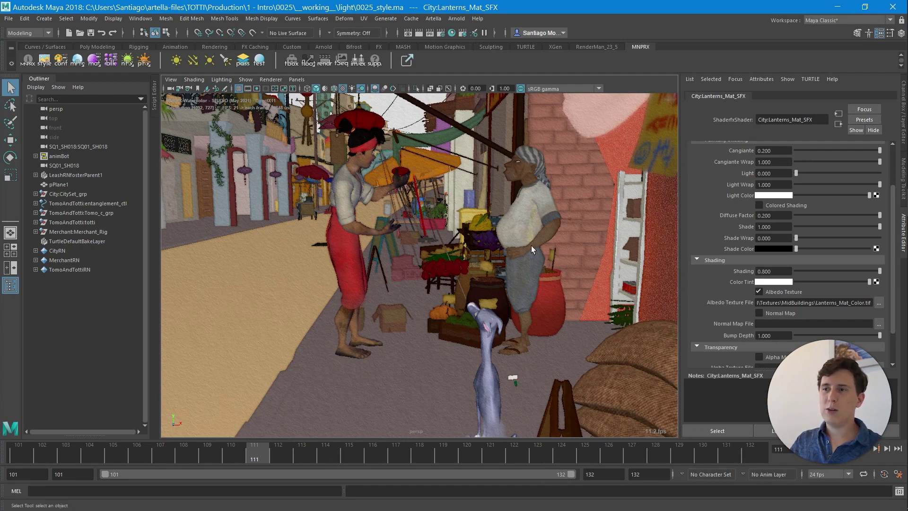
# - Open the shirt's Merchant_Clothes_SFX shader and inspect its MerchantClothes.jpg albedo texture path
pyautogui.click(528, 229)
pyautogui.click(96, 61)
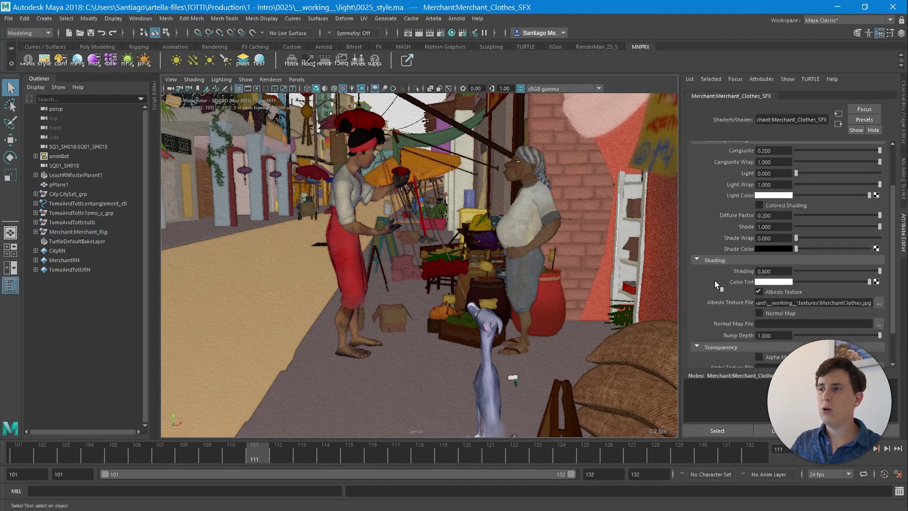
pyautogui.moveTo(783, 303); pyautogui.dragTo(735, 304)
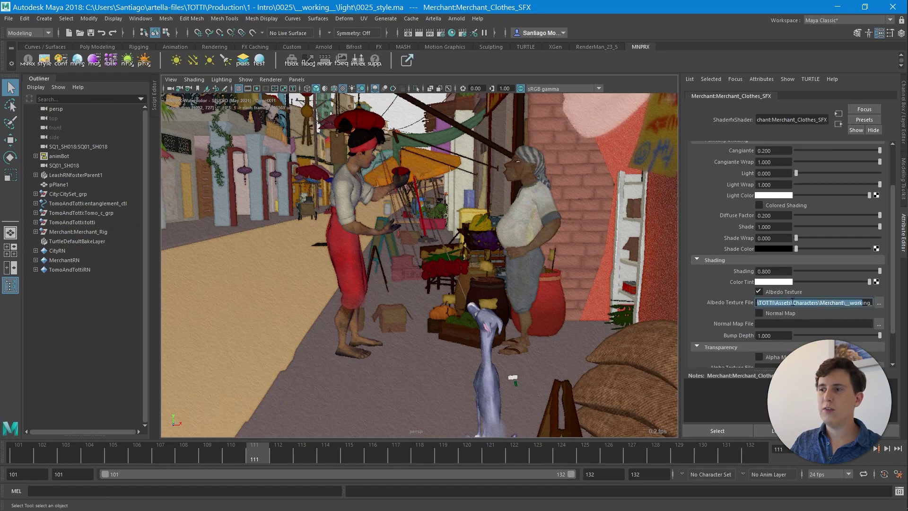
pyautogui.click(758, 303)
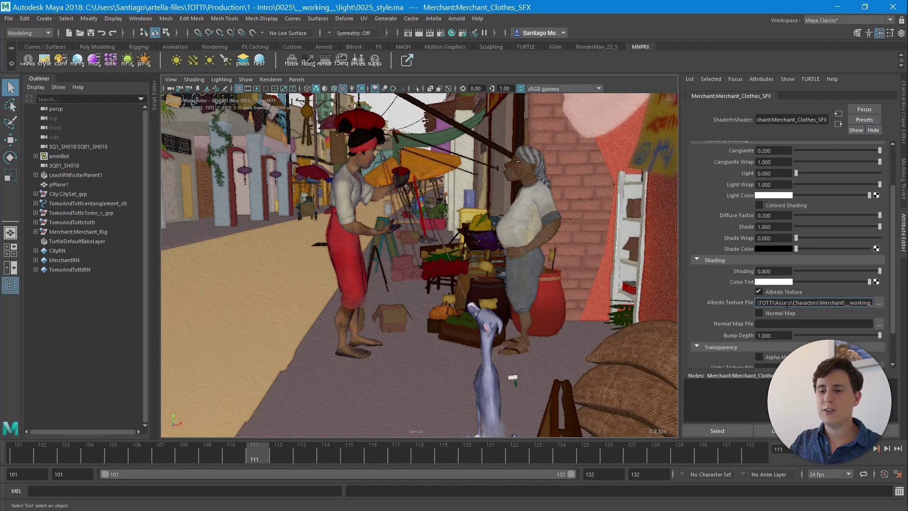
# - Reframe the two characters and the dog, then reopen the Merchant shirt's shader
pyautogui.scroll(-5, 415, 211)
pyautogui.keyDown('alt'); pyautogui.moveTo(414, 211); pyautogui.dragTo(445, 268, button='middle'); pyautogui.keyUp('alt')
pyautogui.scroll(-3, 446, 268)
pyautogui.keyDown('alt'); pyautogui.moveTo(373, 243); pyautogui.dragTo(420, 240, button='middle'); pyautogui.keyUp('alt')
pyautogui.scroll(-5, 430, 294)
pyautogui.scroll(3, 427, 290)
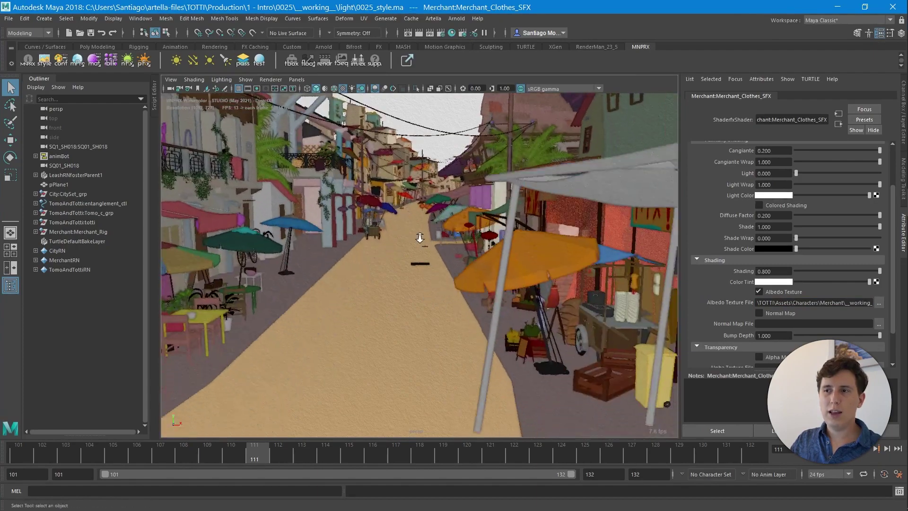
pyautogui.scroll(3, 419, 239)
pyautogui.keyDown('alt'); pyautogui.moveTo(503, 286); pyautogui.dragTo(378, 206, button='middle'); pyautogui.keyUp('alt')
pyautogui.scroll(4, 379, 207)
pyautogui.keyDown('alt'); pyautogui.moveTo(572, 236); pyautogui.dragTo(490, 286, button='middle'); pyautogui.keyUp('alt')
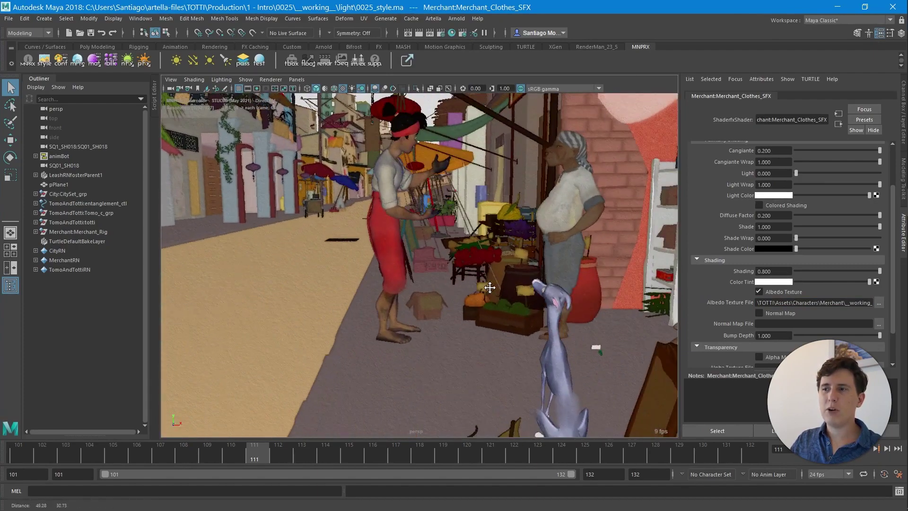
pyautogui.keyDown('alt'); pyautogui.moveTo(491, 286); pyautogui.dragTo(500, 283); pyautogui.keyUp('alt')
pyautogui.keyDown('alt'); pyautogui.moveTo(501, 283); pyautogui.dragTo(490, 306, button='middle'); pyautogui.keyUp('alt')
pyautogui.click(515, 226)
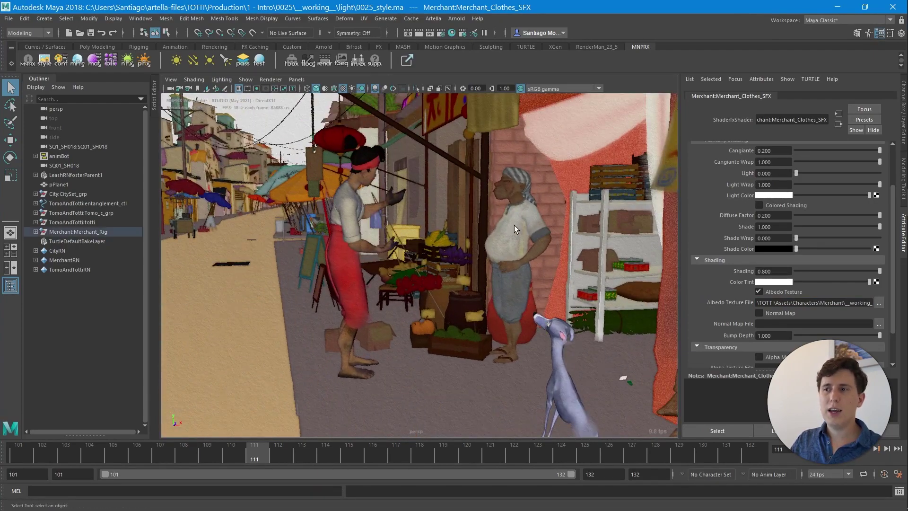
pyautogui.click(96, 67)
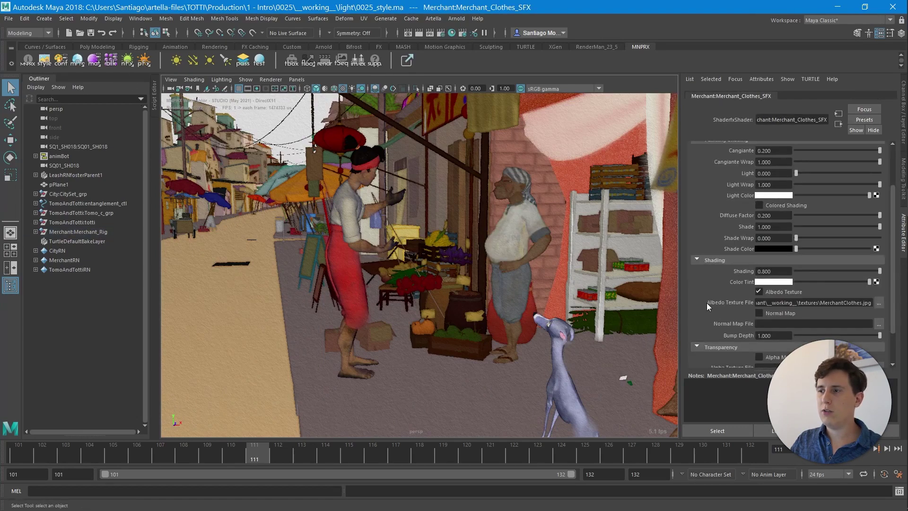
# - Inspect the shader's Shading value of 0.800
pyautogui.scroll(-3, 707, 303)
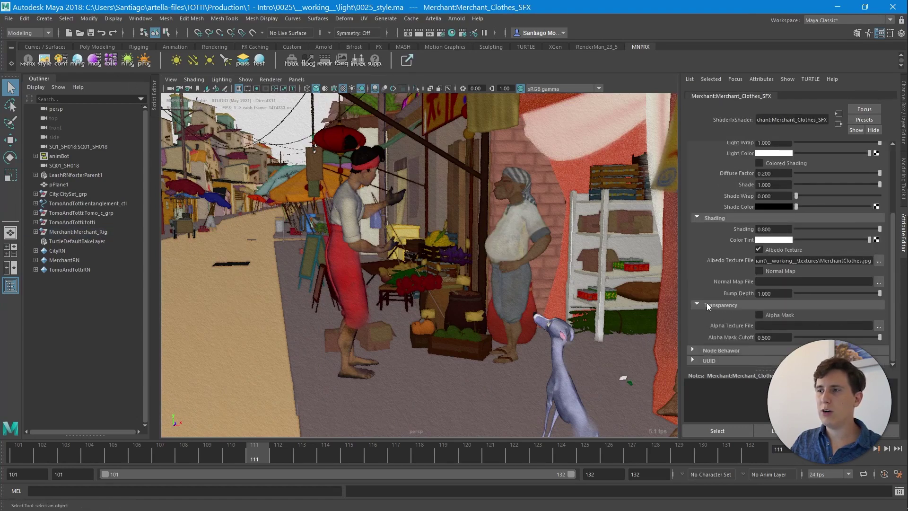
pyautogui.doubleClick(773, 229)
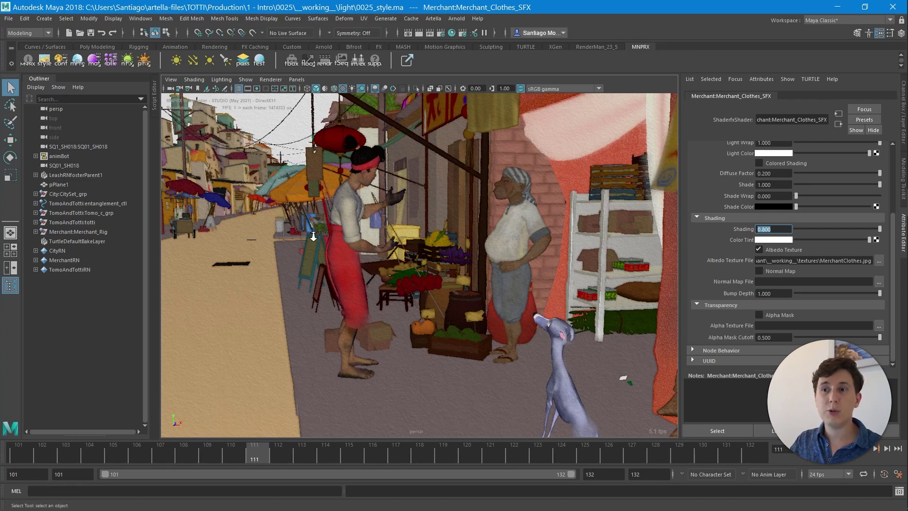
pyautogui.scroll(-15, 313, 236)
pyautogui.keyDown('alt'); pyautogui.moveTo(362, 245); pyautogui.dragTo(339, 244, button='middle'); pyautogui.keyUp('alt')
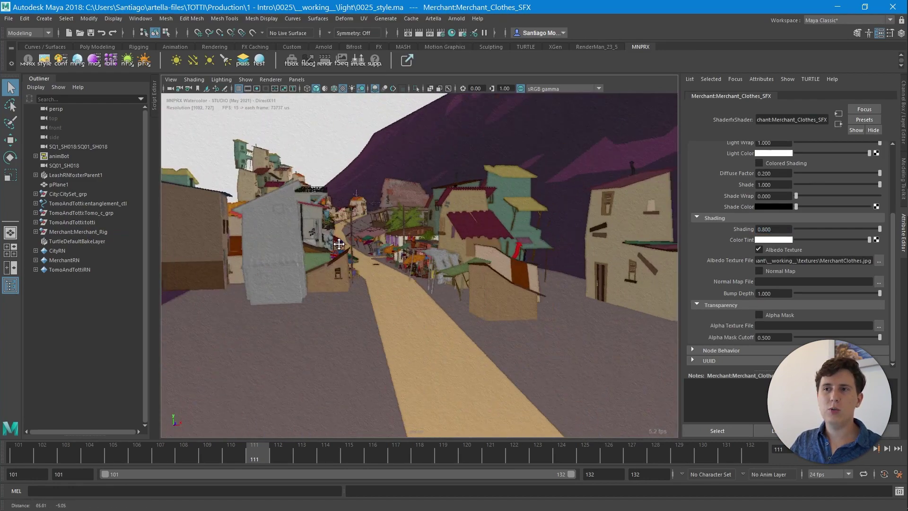
# - Select the whole village and raise Shading from 0.800 to 1 in MNPRX Bulk Attribute
pyautogui.click(110, 59)
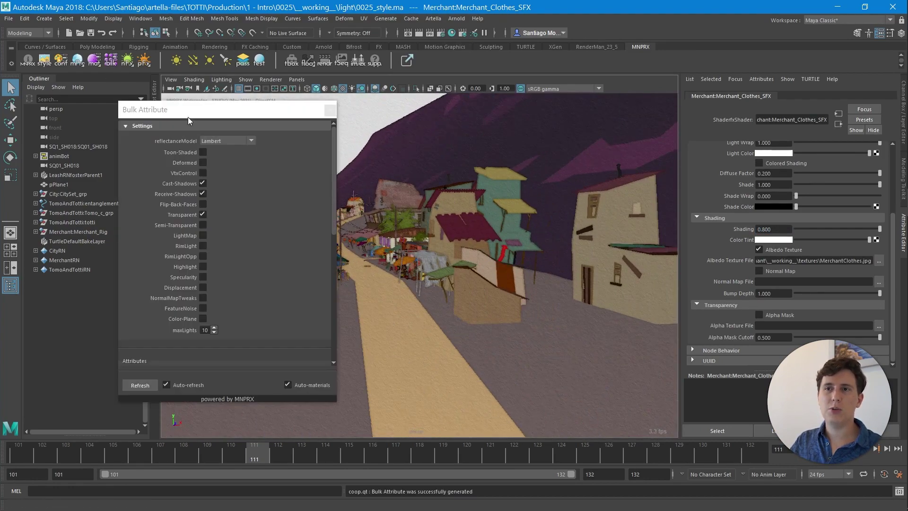
pyautogui.moveTo(188, 120); pyautogui.dragTo(114, 148)
pyautogui.scroll(-5, 383, 174)
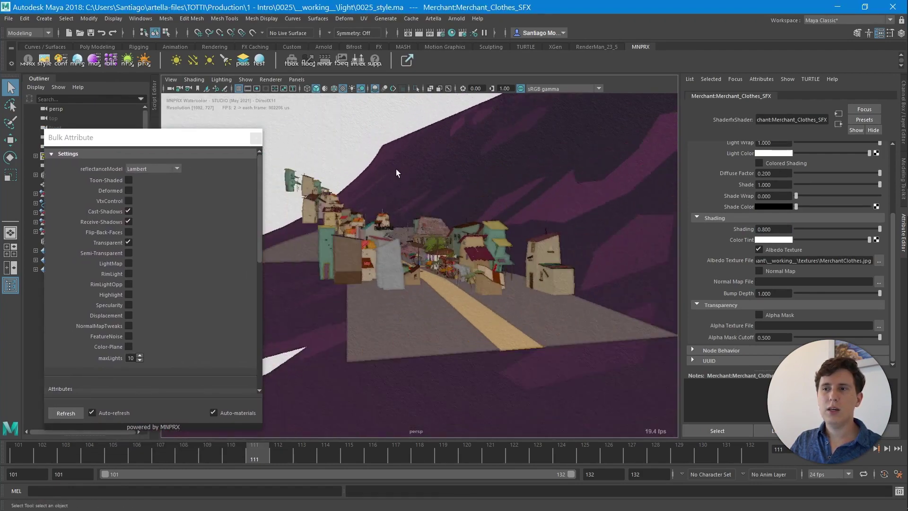
pyautogui.scroll(-5, 396, 169)
pyautogui.moveTo(331, 164); pyautogui.dragTo(503, 328)
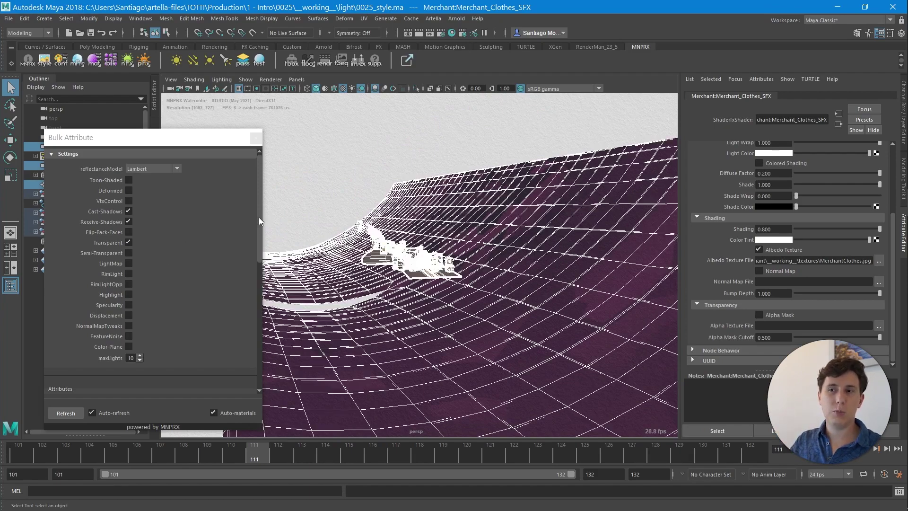
pyautogui.moveTo(259, 217)
pyautogui.mouseDown()
pyautogui.moveTo(260, 317)
pyautogui.moveTo(258, 302)
pyautogui.mouseUp()
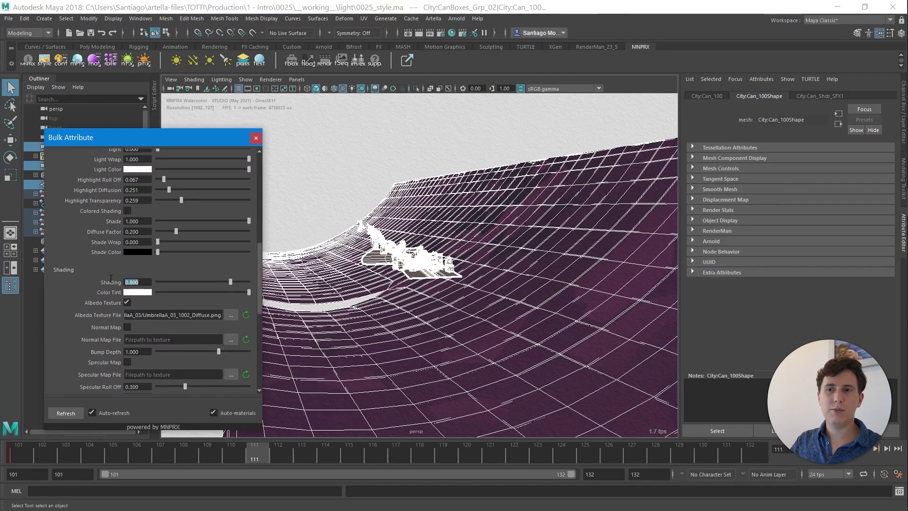
pyautogui.write('1')
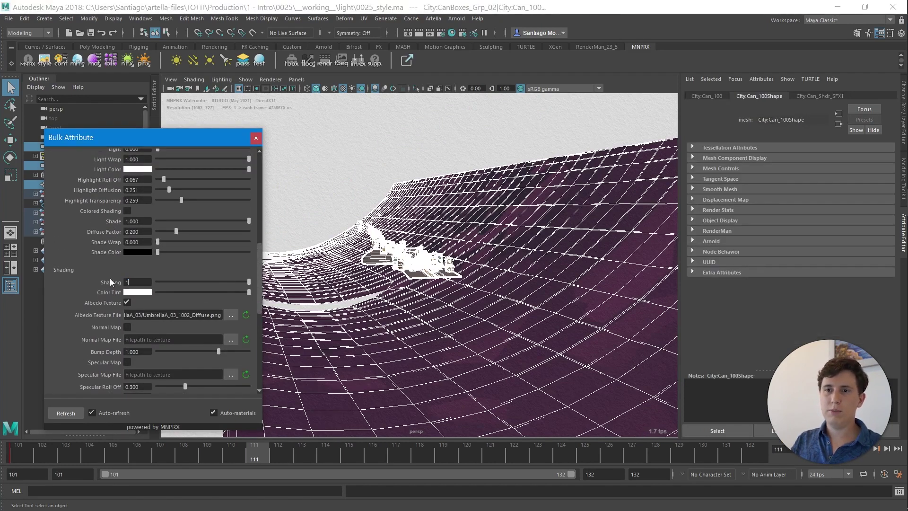
pyautogui.click(402, 158)
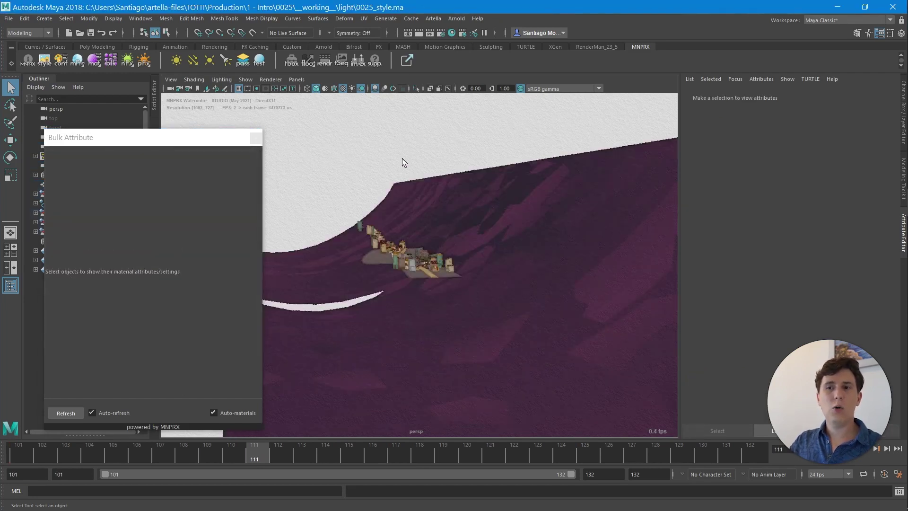
# - Close the Bulk Attribute window and bring the view down along the market street
pyautogui.click(255, 137)
pyautogui.scroll(3, 400, 265)
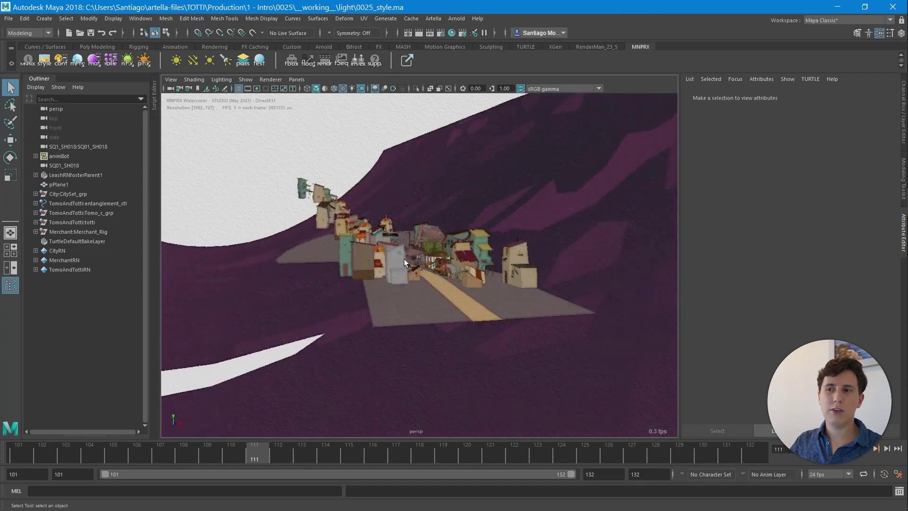
pyautogui.scroll(8, 404, 260)
pyautogui.keyDown('alt'); pyautogui.moveTo(404, 260); pyautogui.dragTo(425, 267); pyautogui.keyUp('alt')
pyautogui.keyDown('alt'); pyautogui.moveTo(424, 259); pyautogui.dragTo(504, 278, button='right'); pyautogui.keyUp('alt')
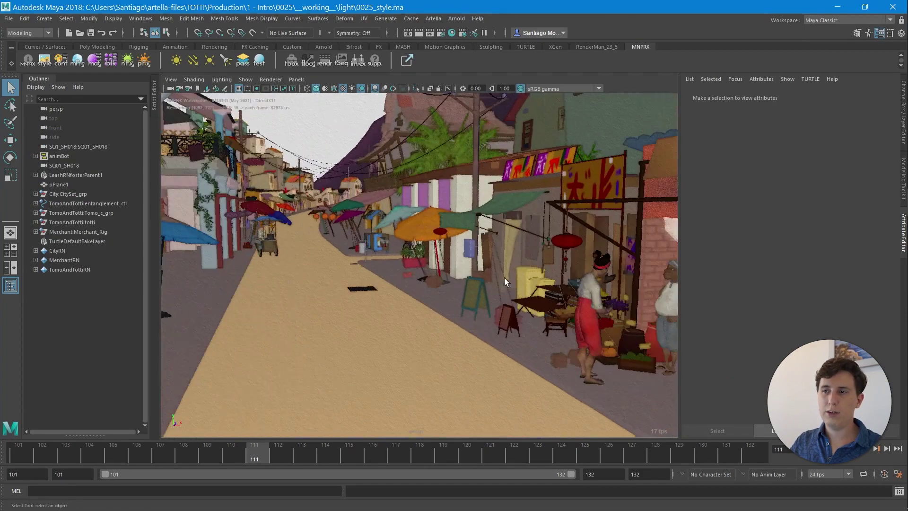
pyautogui.scroll(6, 505, 278)
# - Select the hanging banner and view its City:Banner_02_Shdr_SFX1 shader, showing Shading 1.000
pyautogui.click(470, 279)
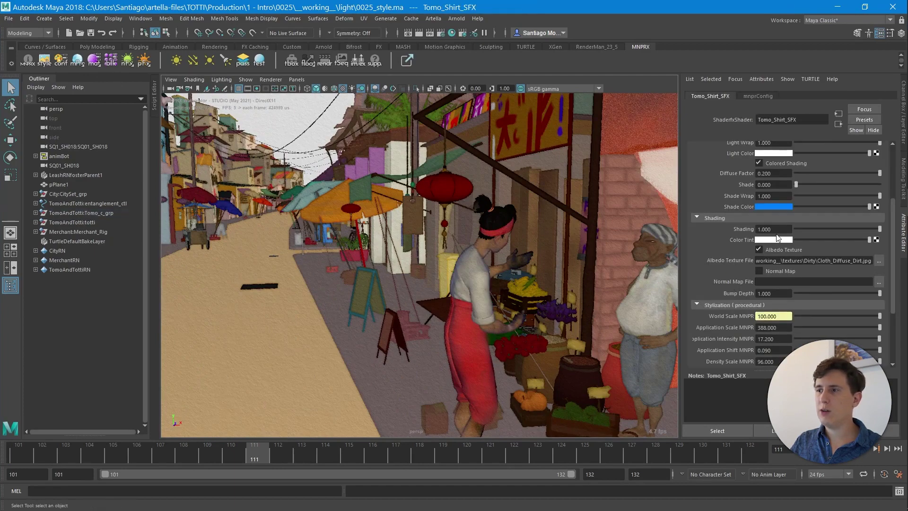
pyautogui.click(518, 140)
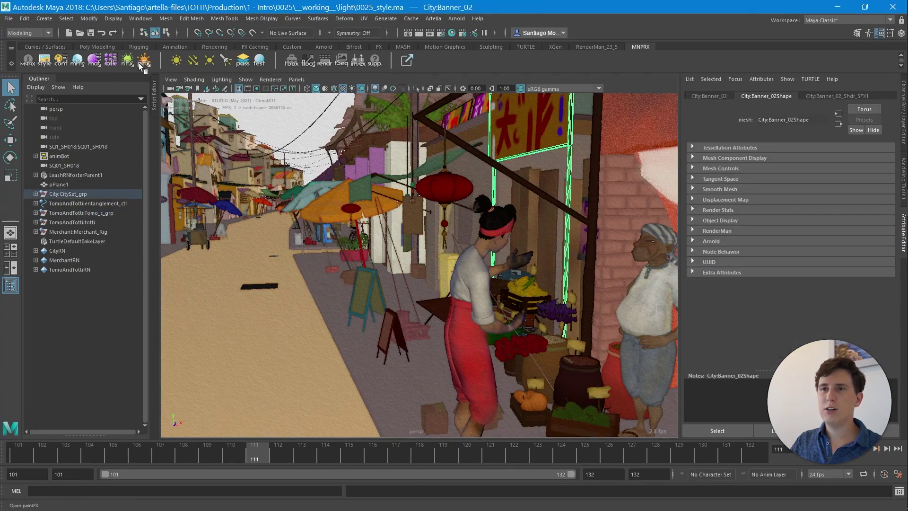
pyautogui.click(95, 61)
pyautogui.scroll(-3, 771, 238)
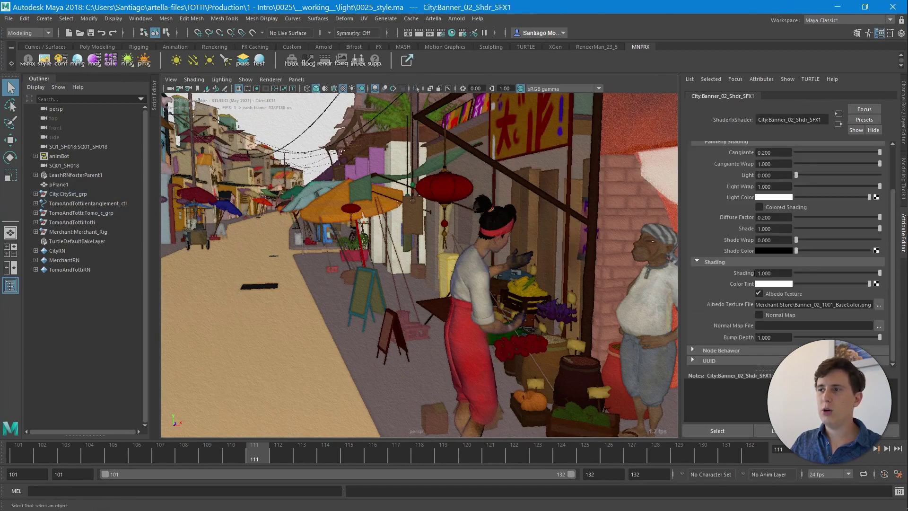
pyautogui.keyDown('alt'); pyautogui.moveTo(516, 316); pyautogui.dragTo(362, 248); pyautogui.keyUp('alt')
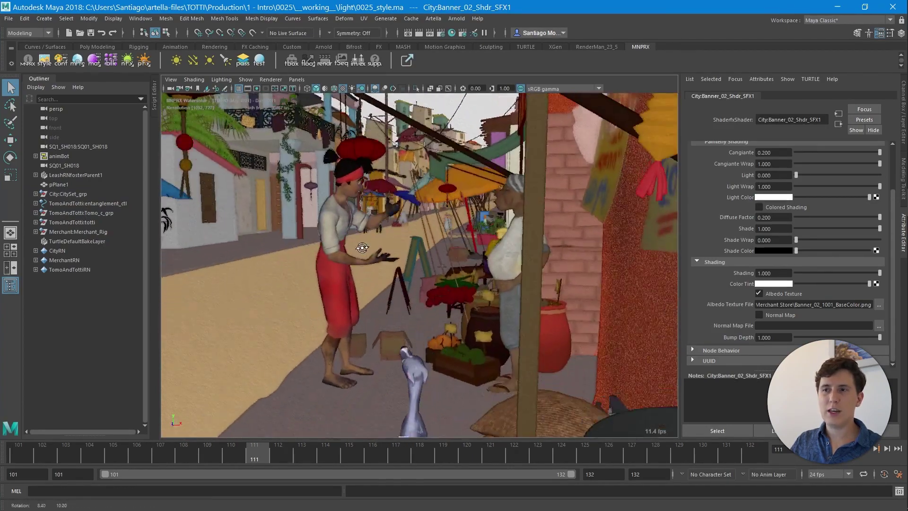